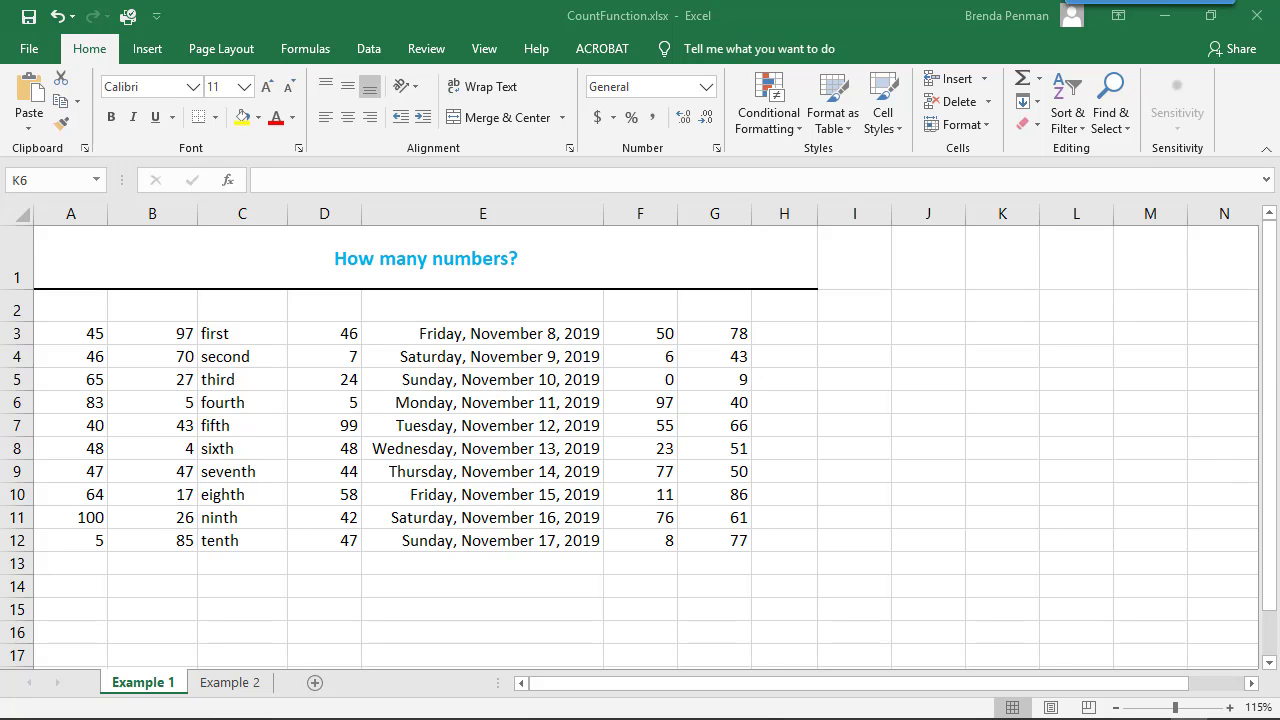
Step: Insert a COUNT function in cell H1 that counts the numbers in the range A3:G12
click(791, 262)
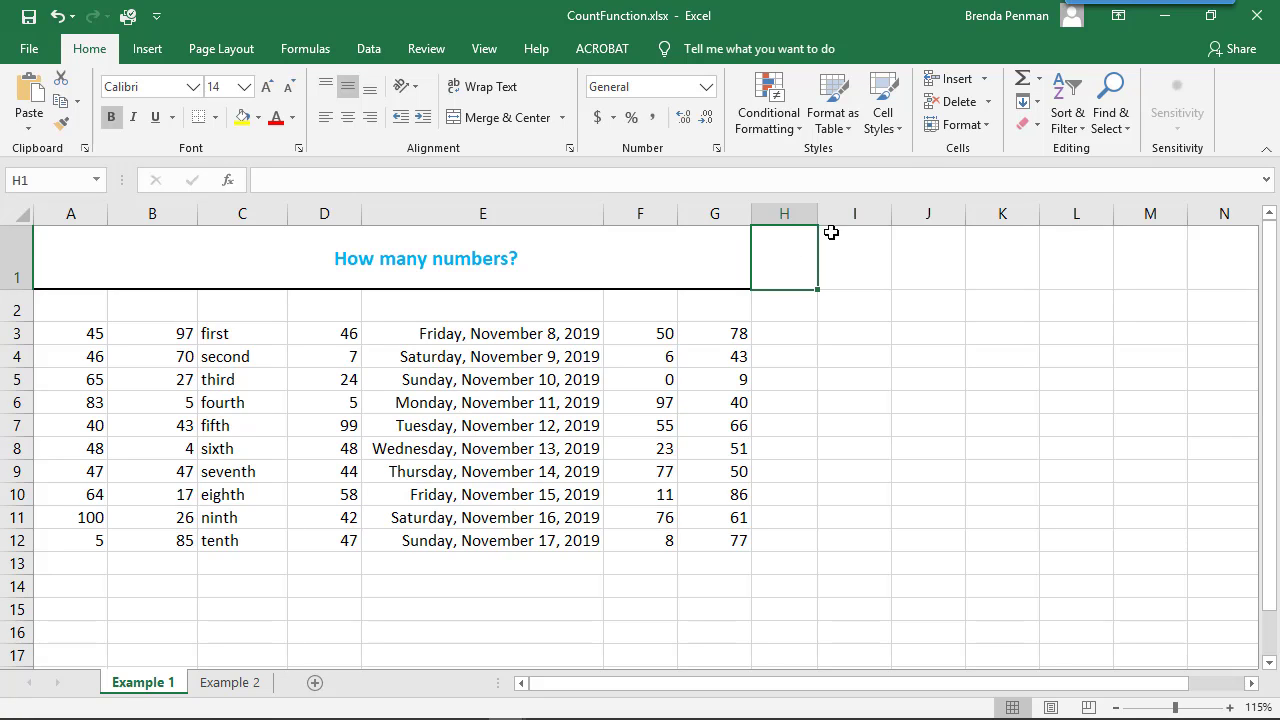
click(1041, 80)
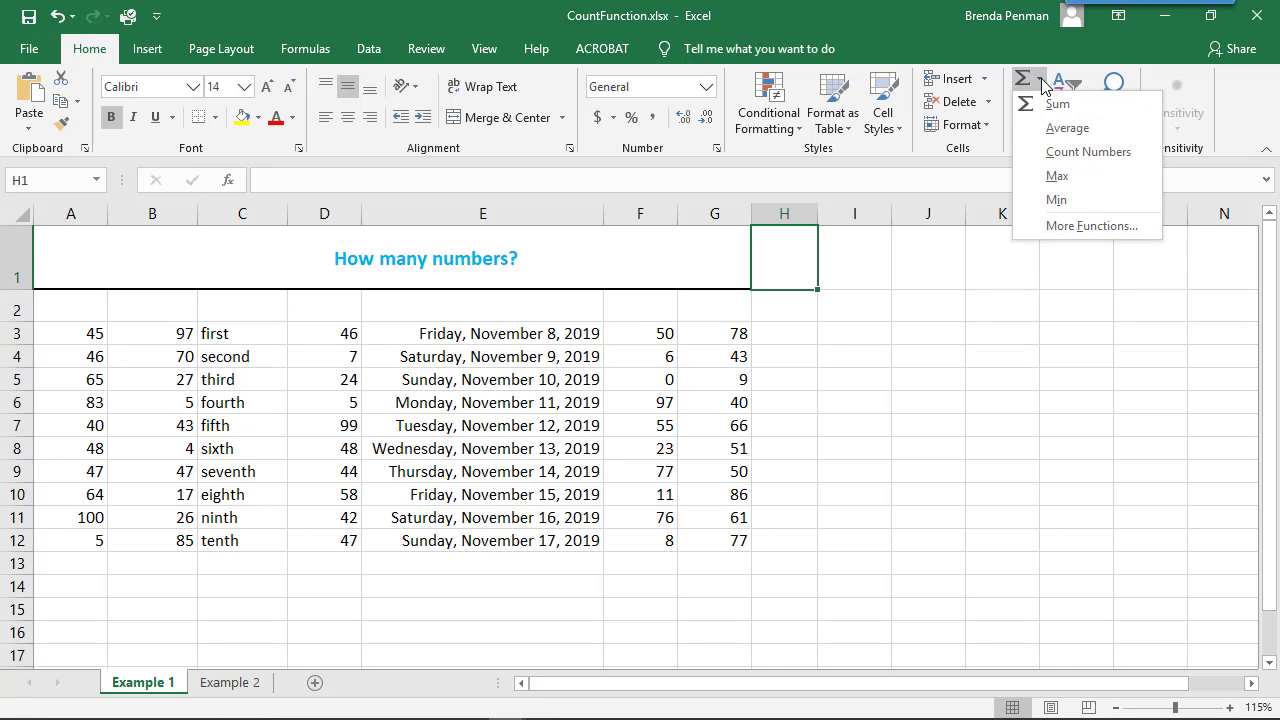
click(1031, 155)
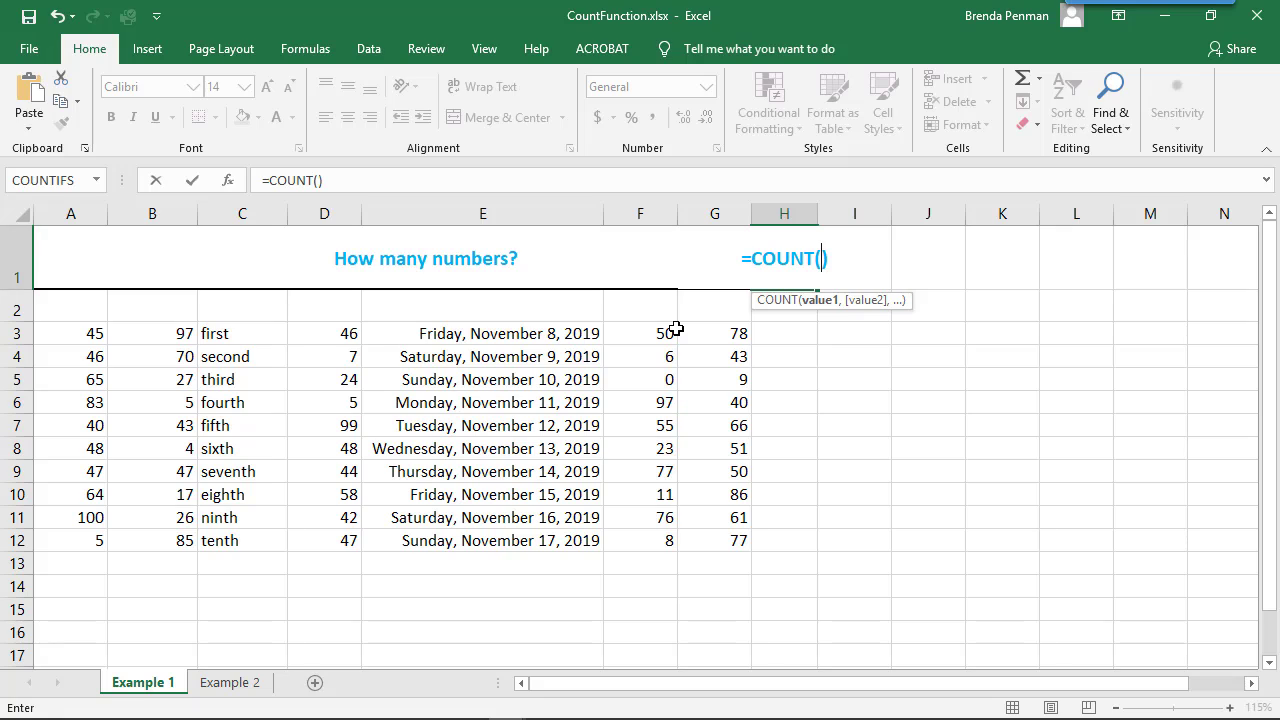
click(84, 339)
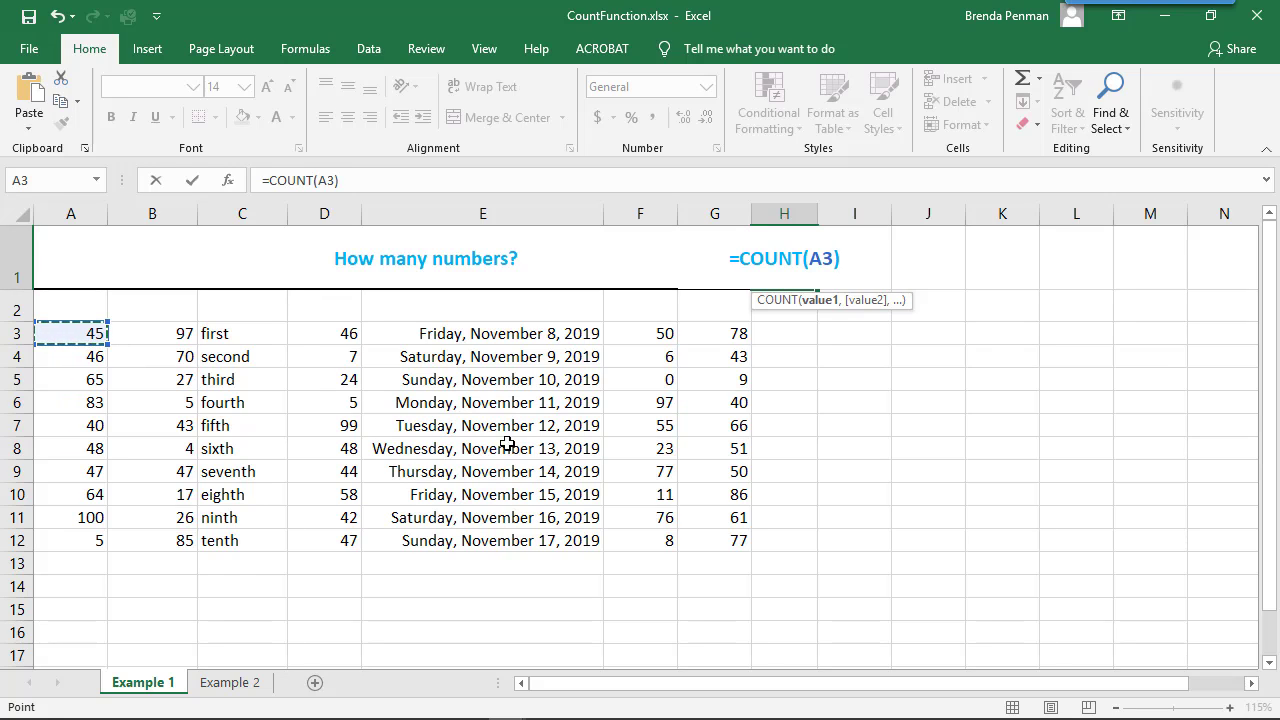
shift+click(733, 545)
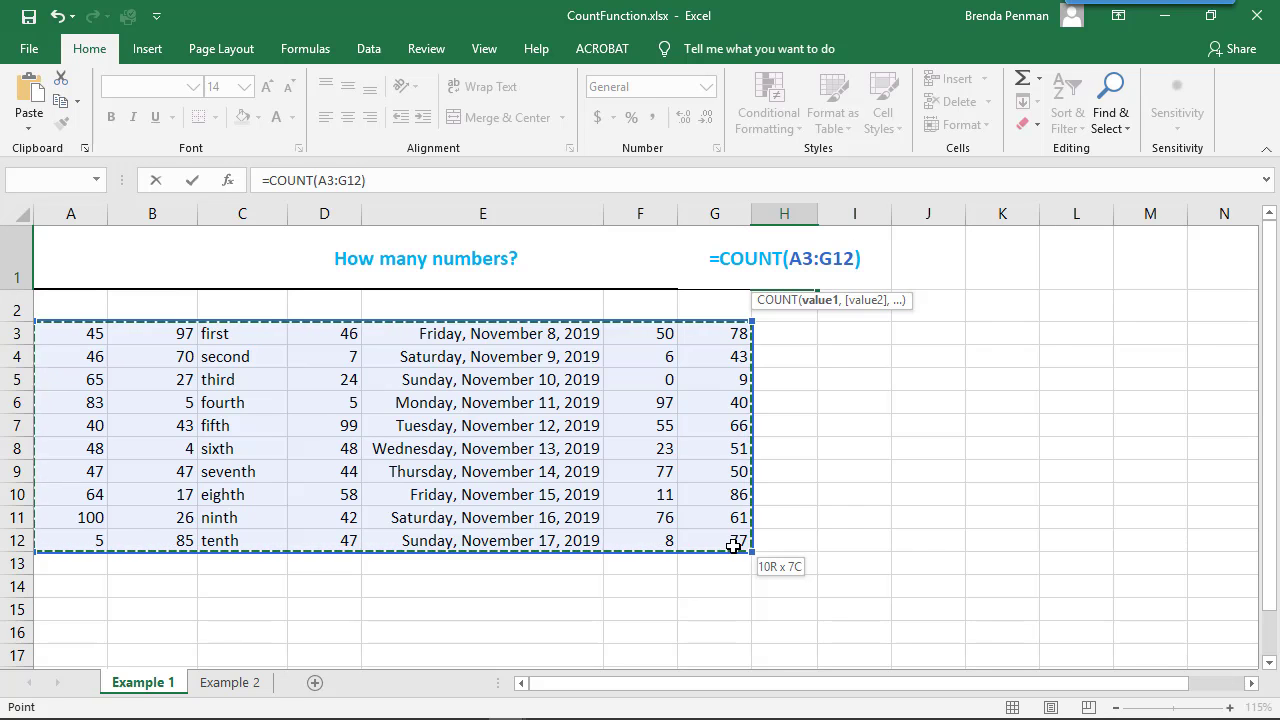
key(Return)
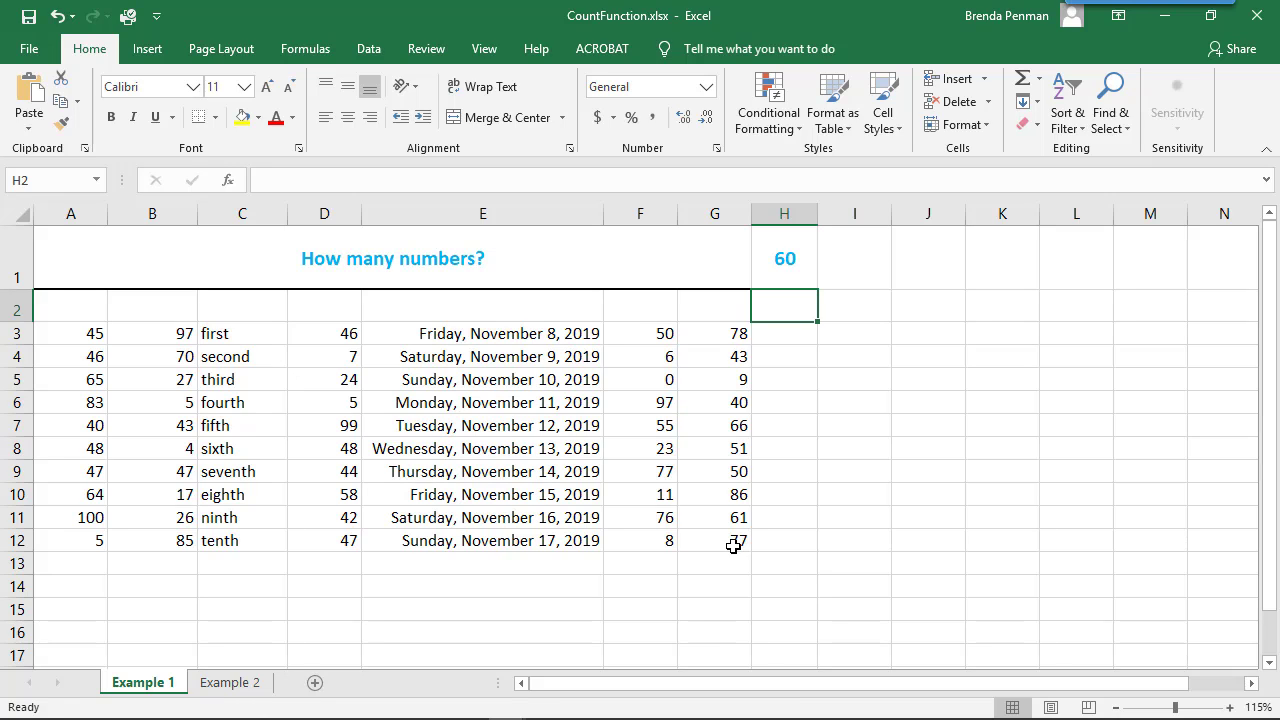
Step: Extend the range of the COUNT formula in H1 to A2:H14 and recheck the formula
click(798, 268)
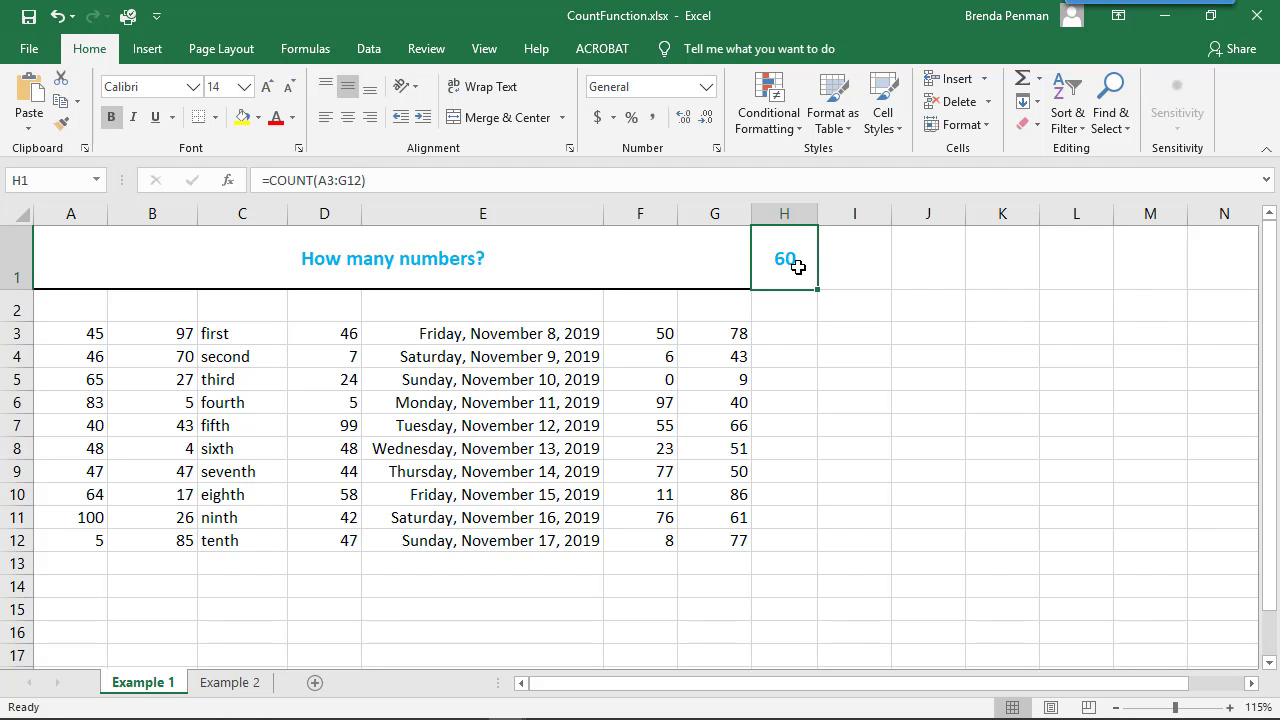
double_click(798, 268)
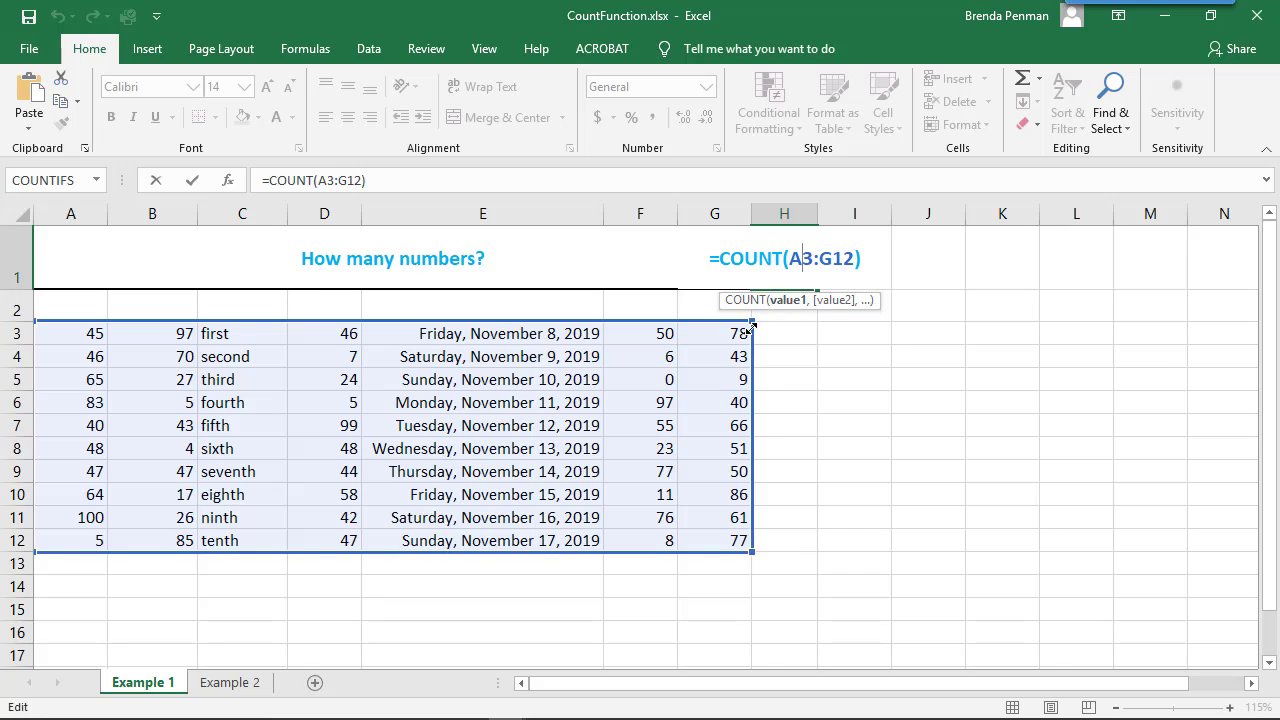
drag(750, 552, 821, 598)
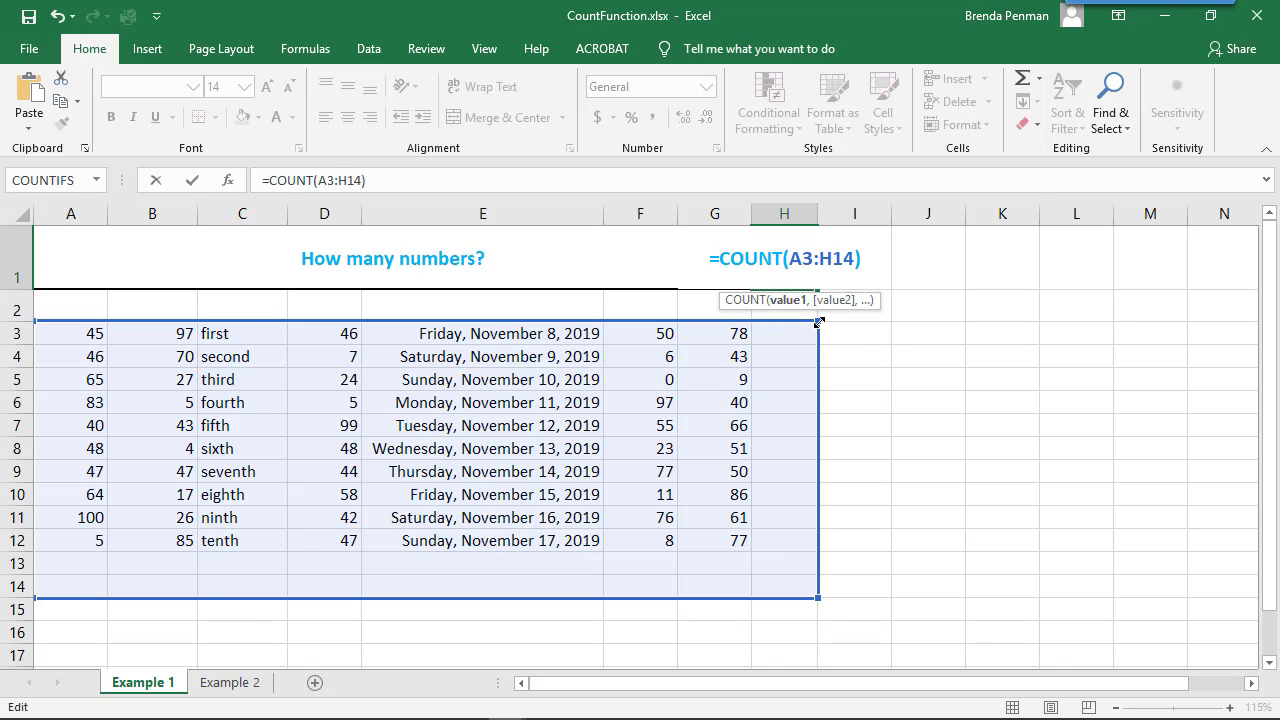
drag(818, 320, 815, 301)
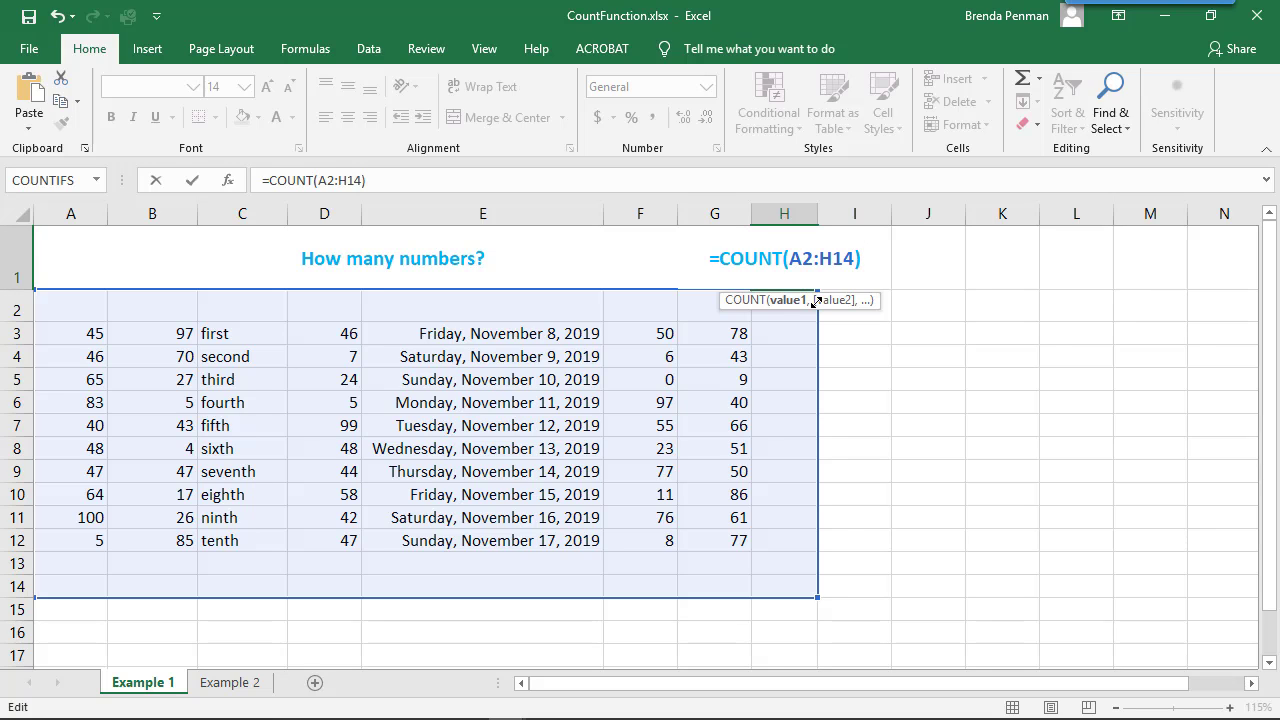
key(Return)
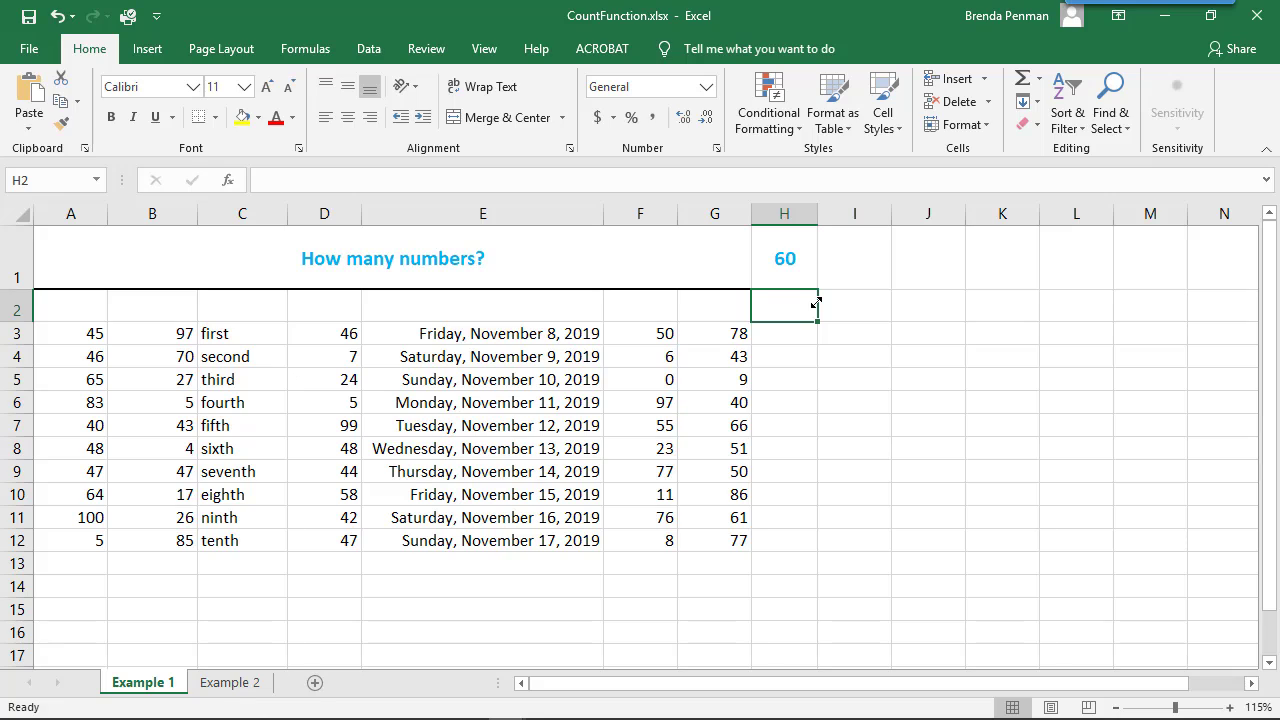
click(776, 255)
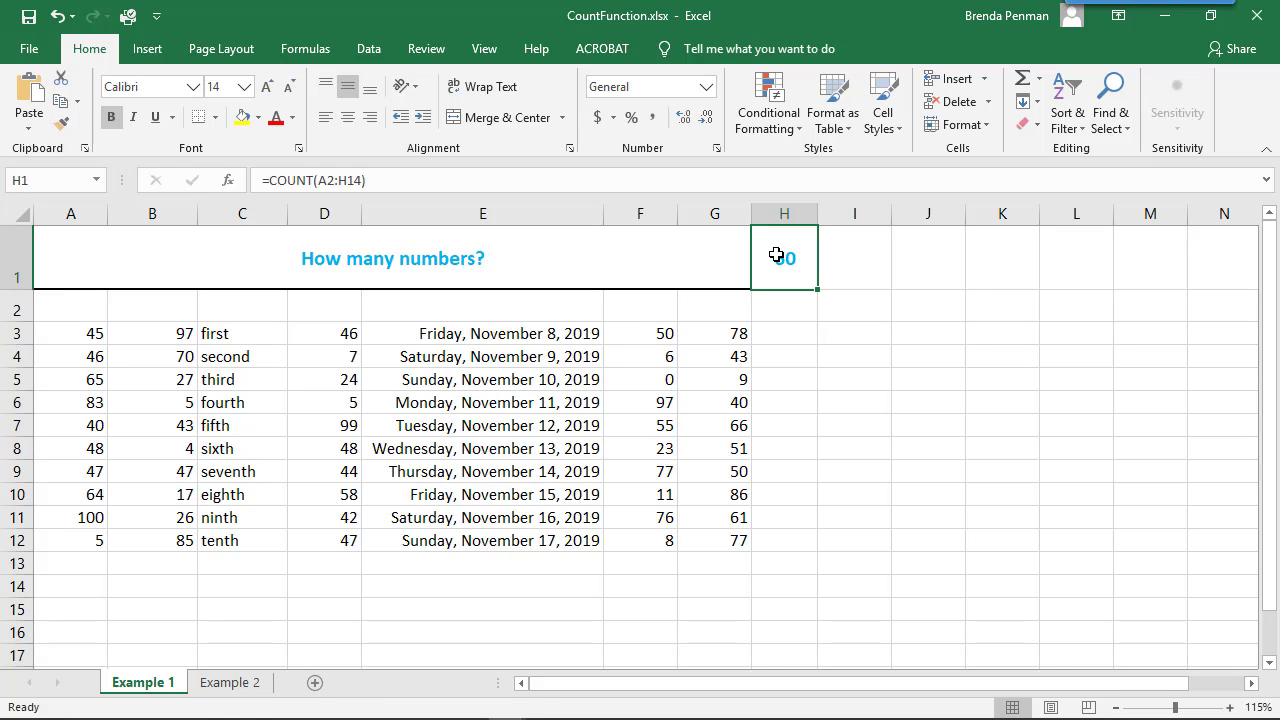
double_click(776, 255)
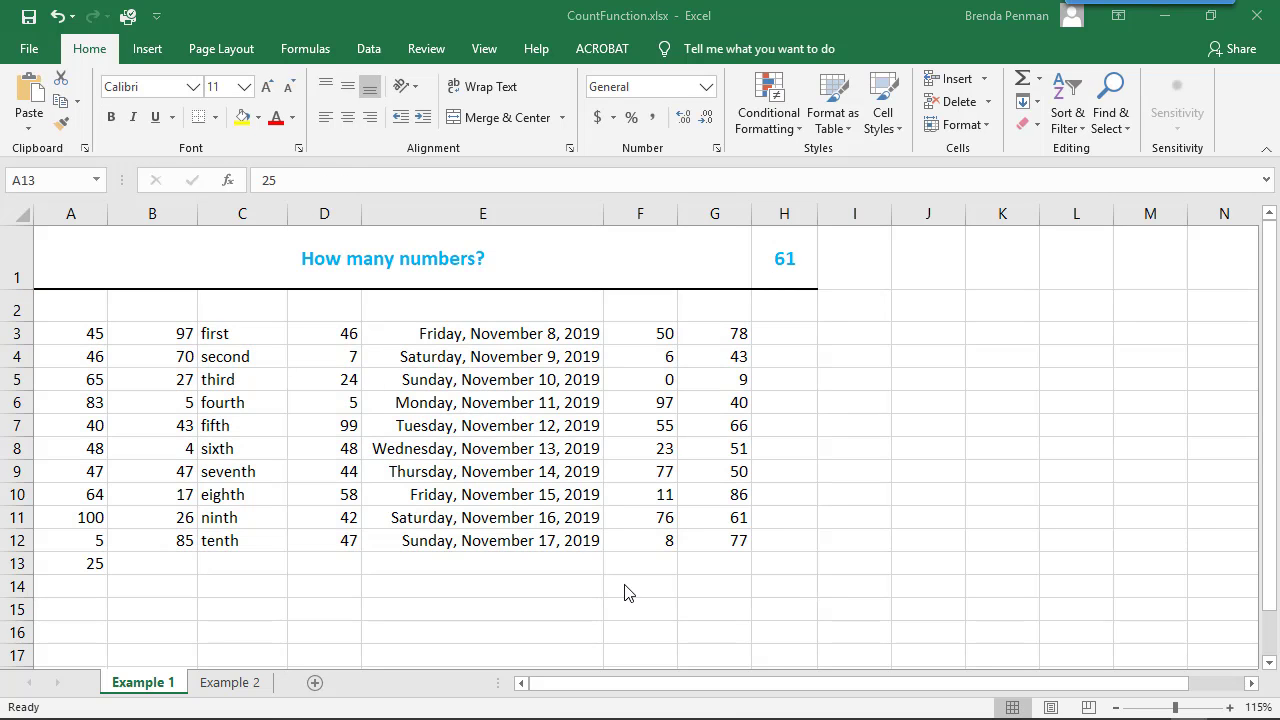
Step: Copy the 25 from cell A13 across row 13 through H13, and check the range used by the COUNT formula in H1
click(88, 568)
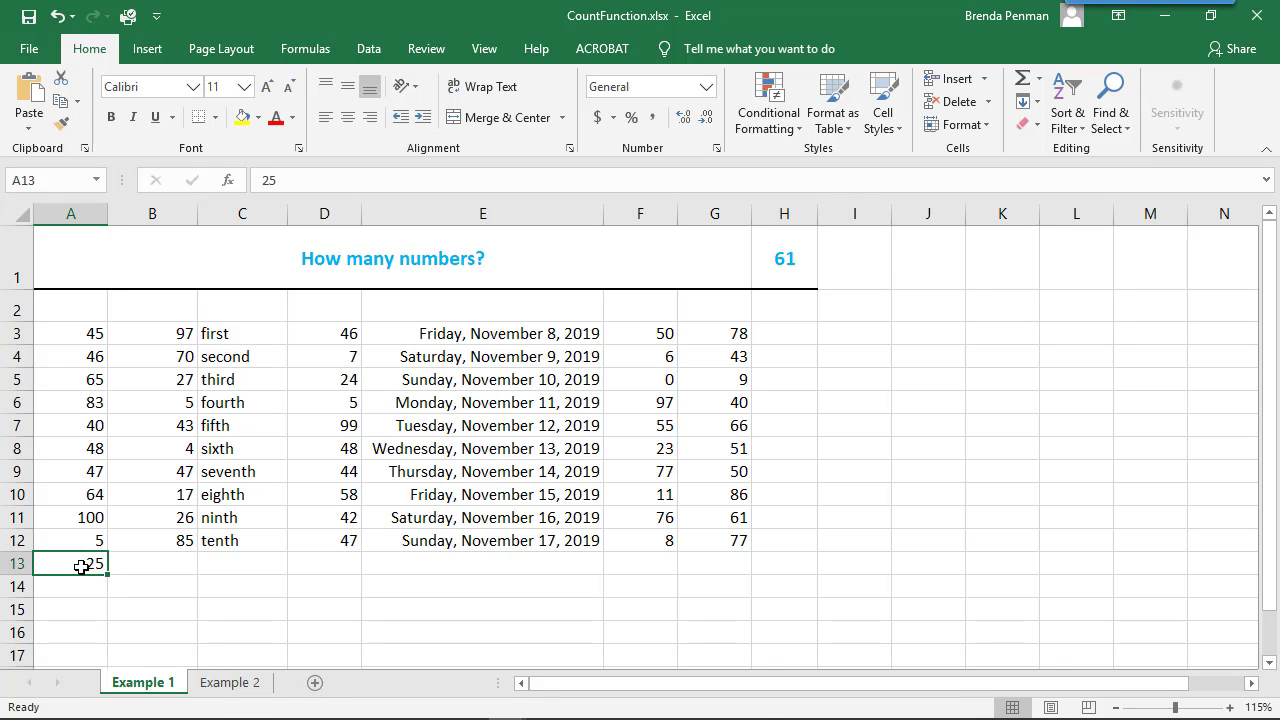
drag(109, 579, 788, 568)
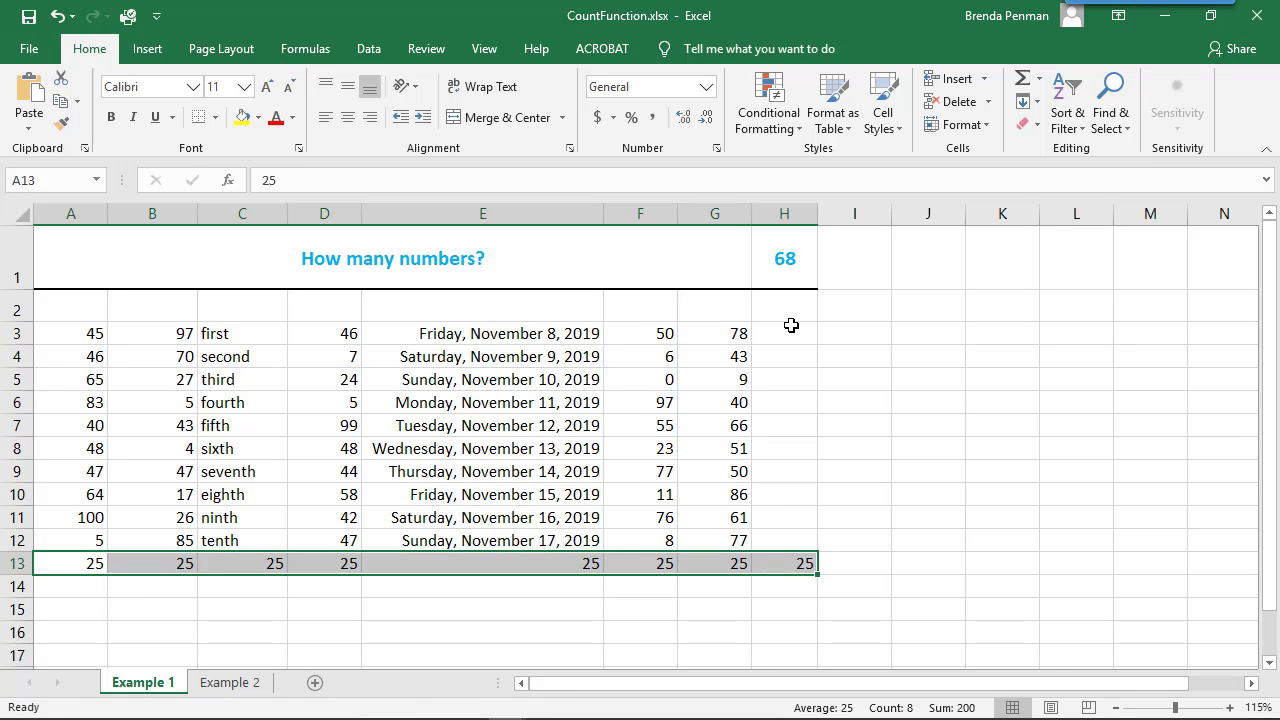
double_click(788, 258)
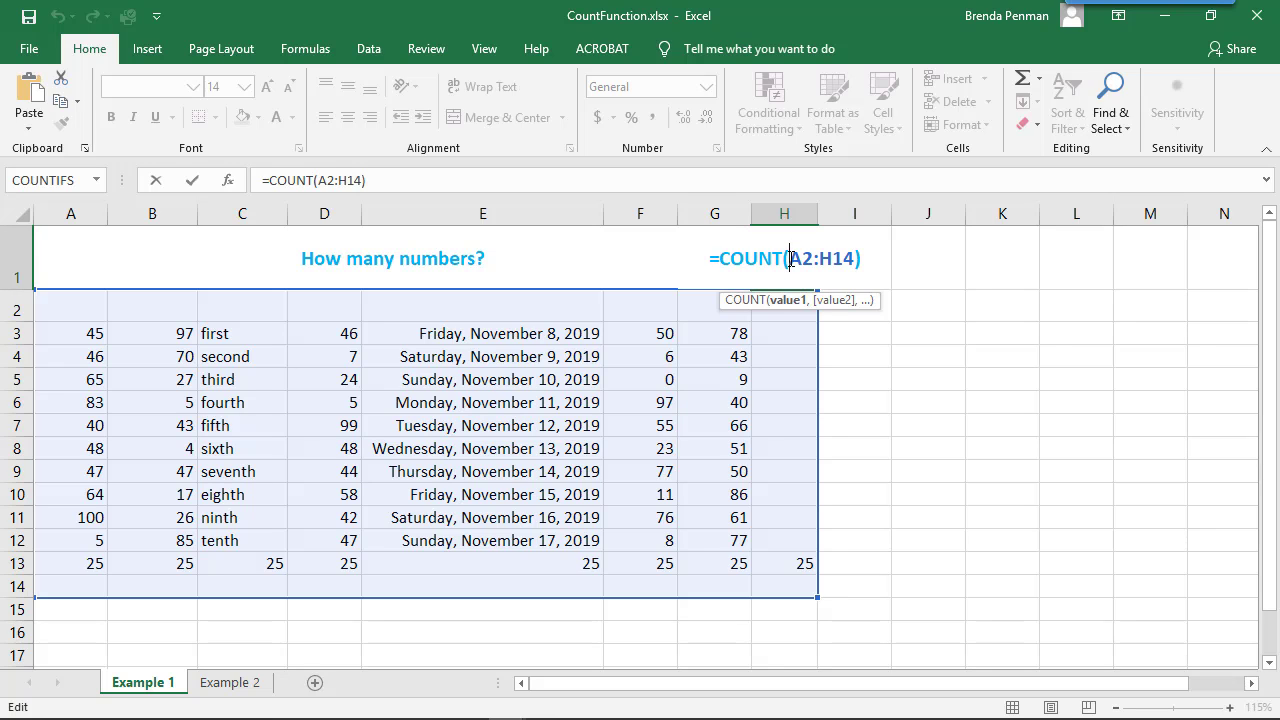
key(Return)
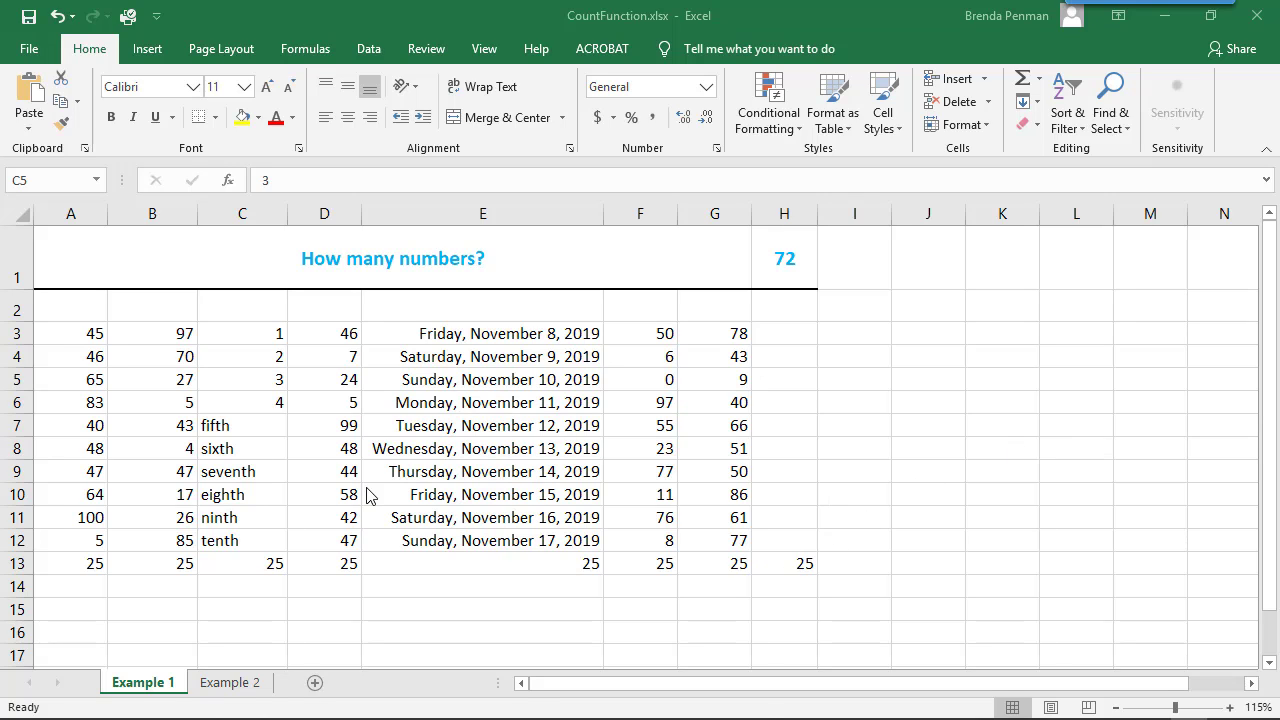
Step: Continue the number series in column C from C5 down through C12, replacing the remaining ordinal words
click(264, 384)
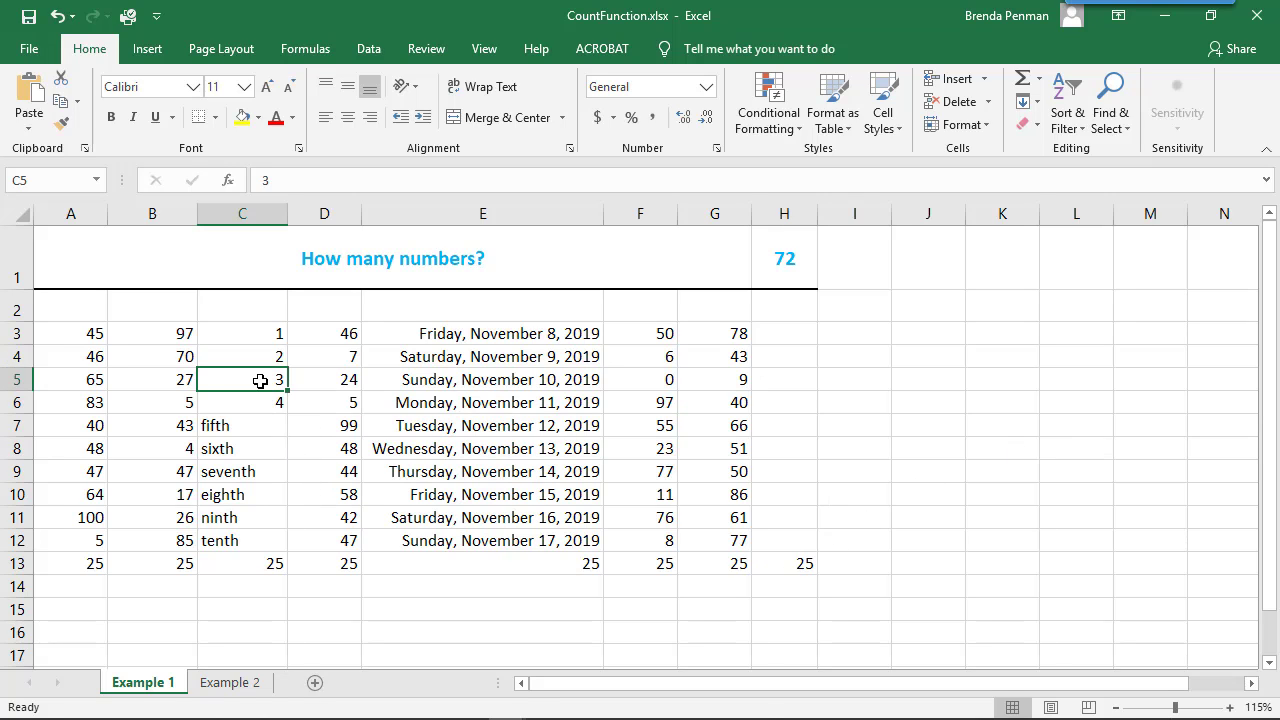
drag(254, 381, 291, 552)
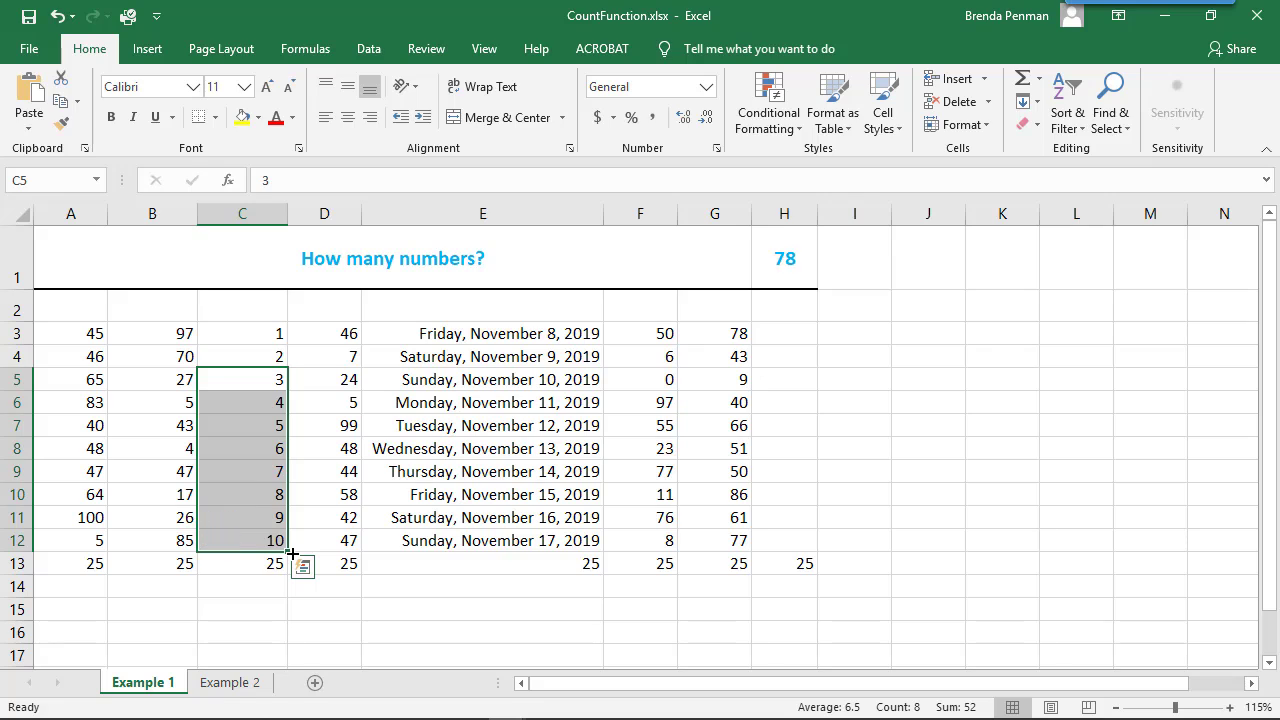
click(324, 511)
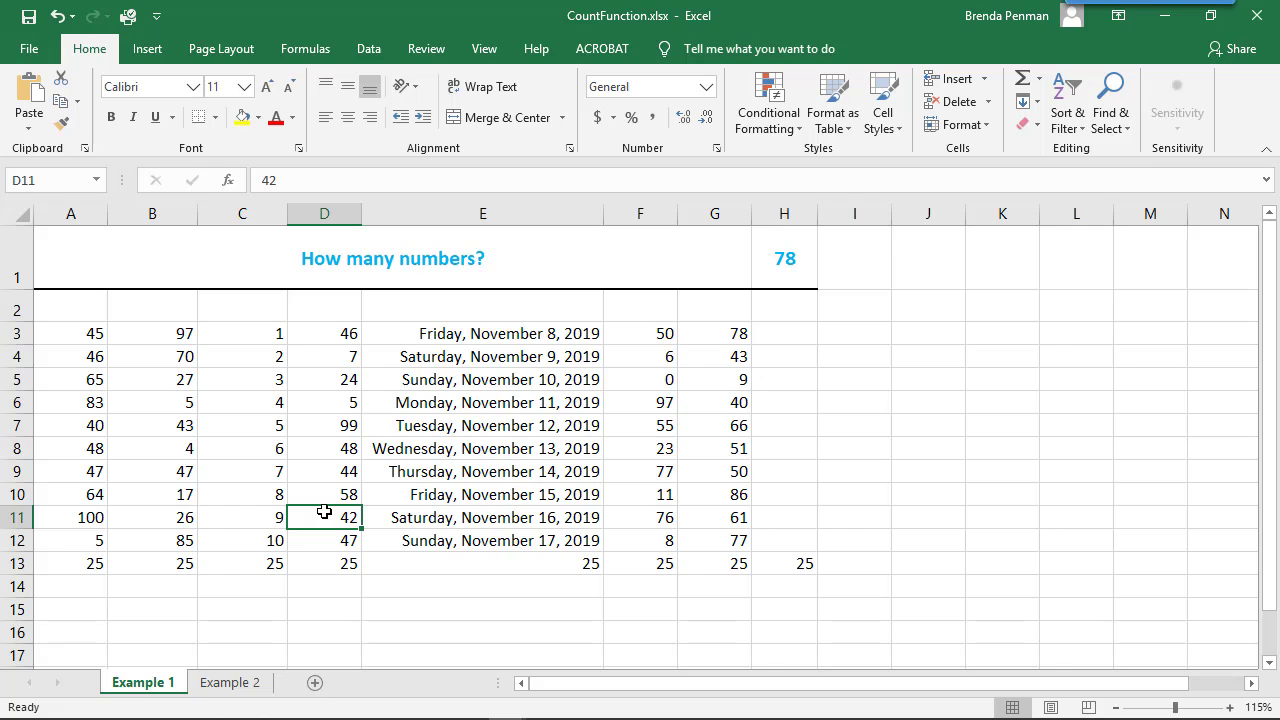
Step: Switch to the Example 2 sheet and look through the November 2019 sales figures for the four divisions
key(alt+w)
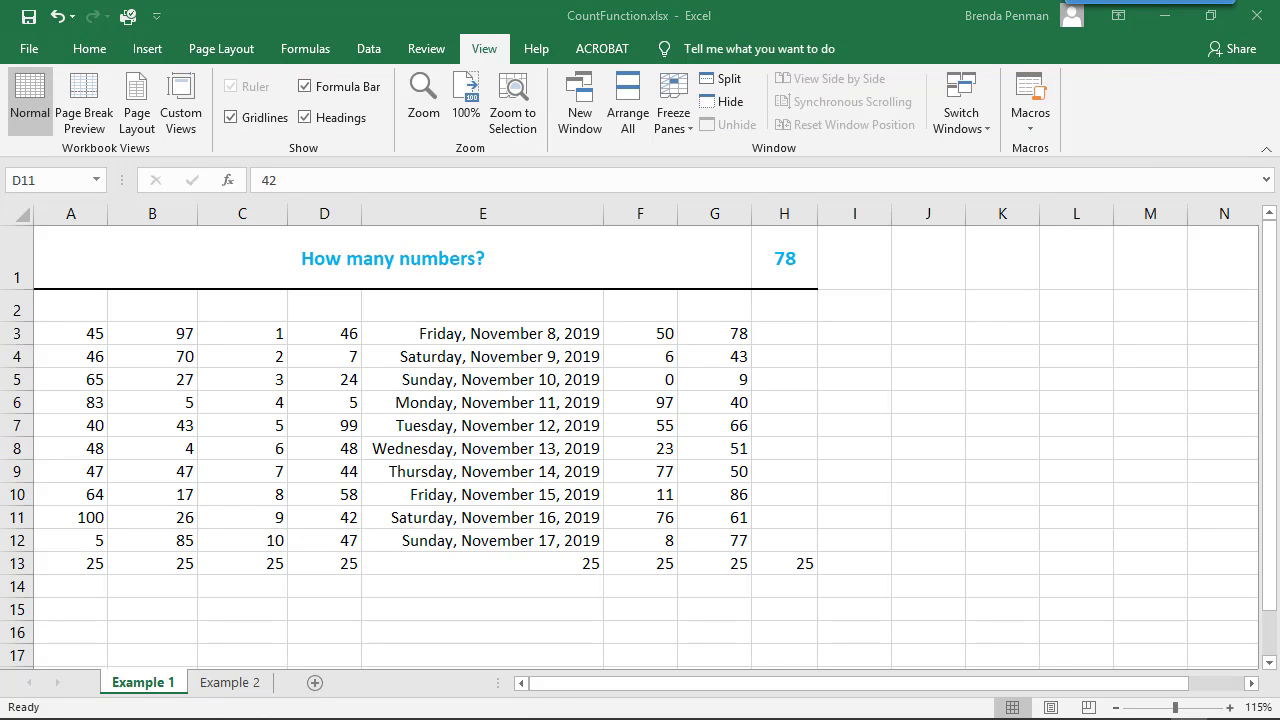
click(230, 683)
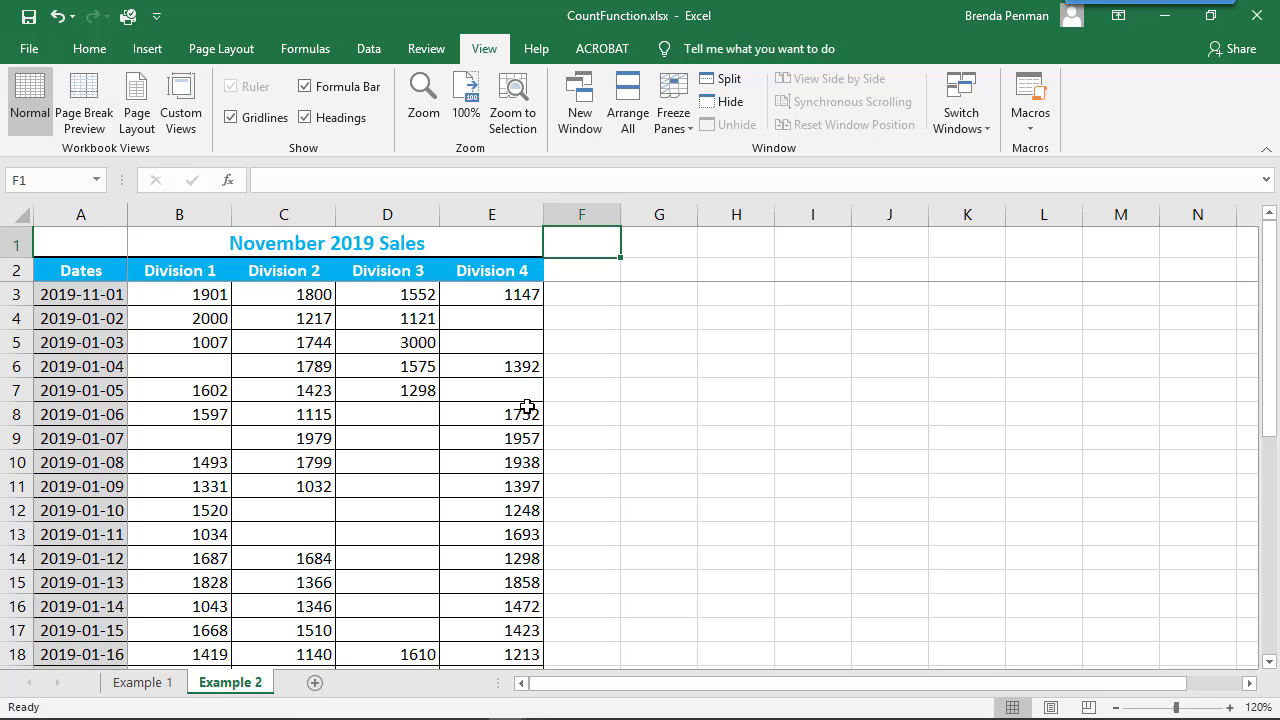
scroll(452, 430, down, 3)
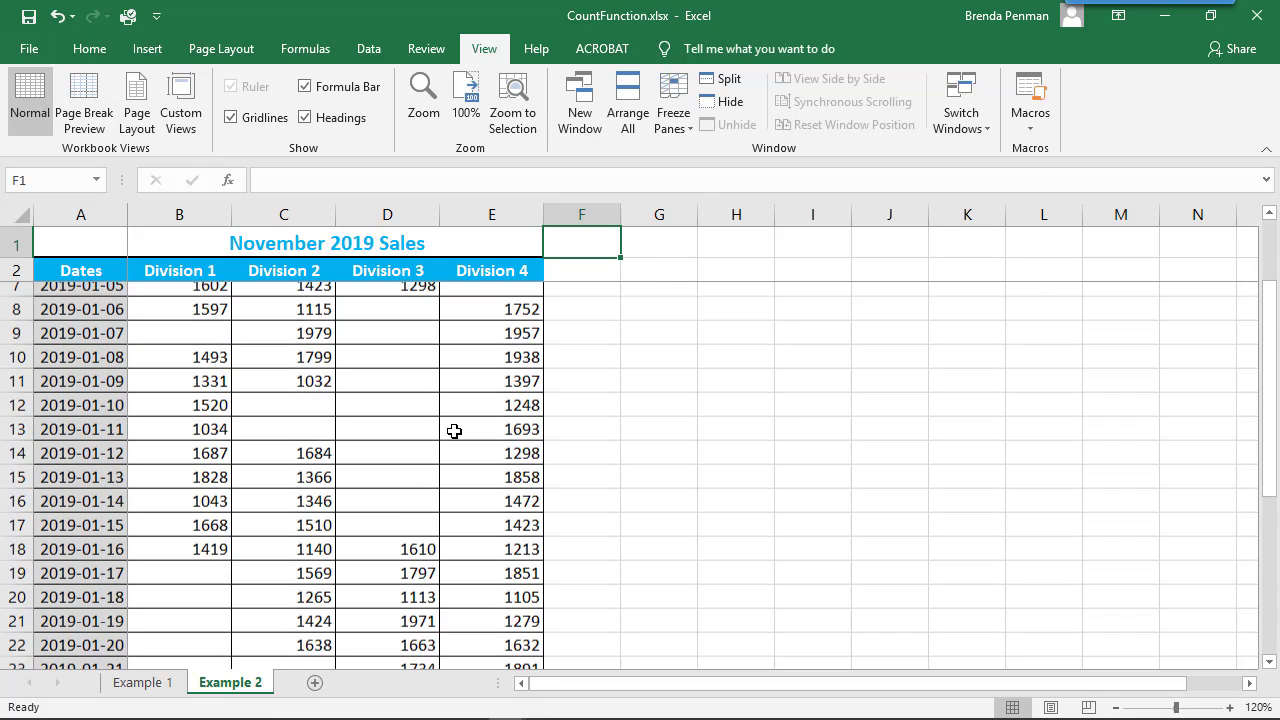
scroll(454, 431, up, 3)
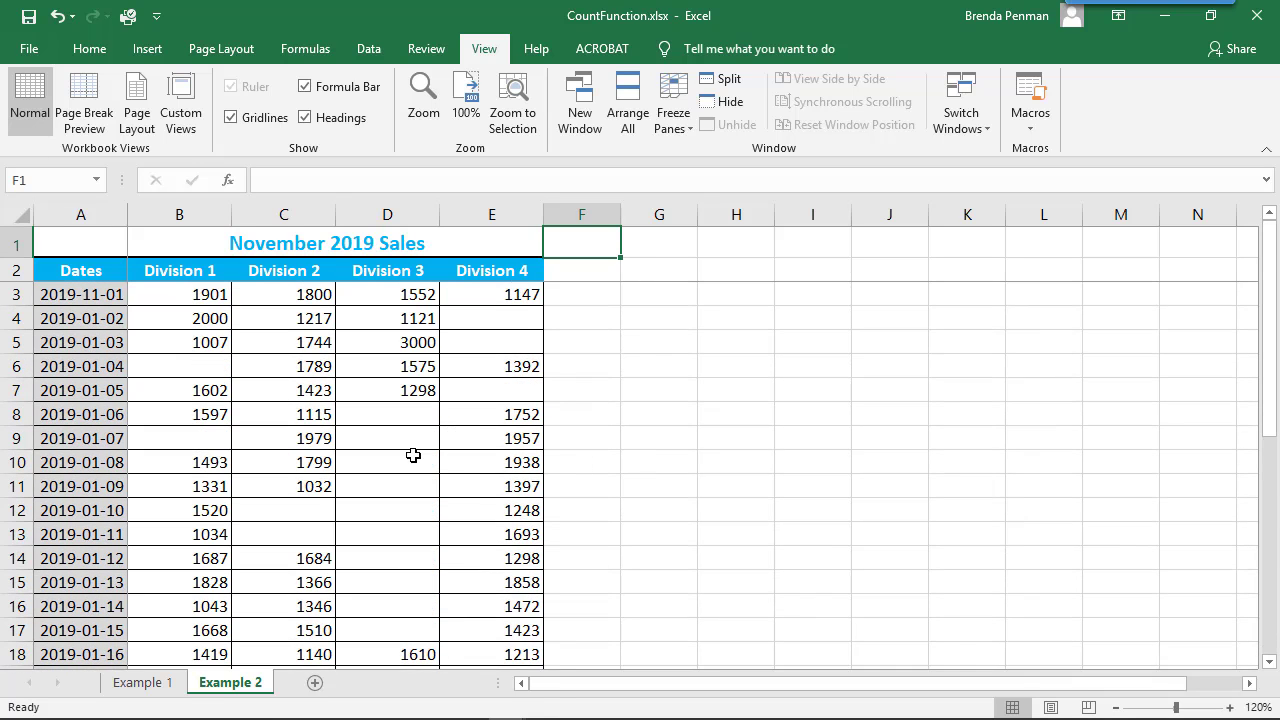
click(413, 456)
scroll(413, 456, down, 6)
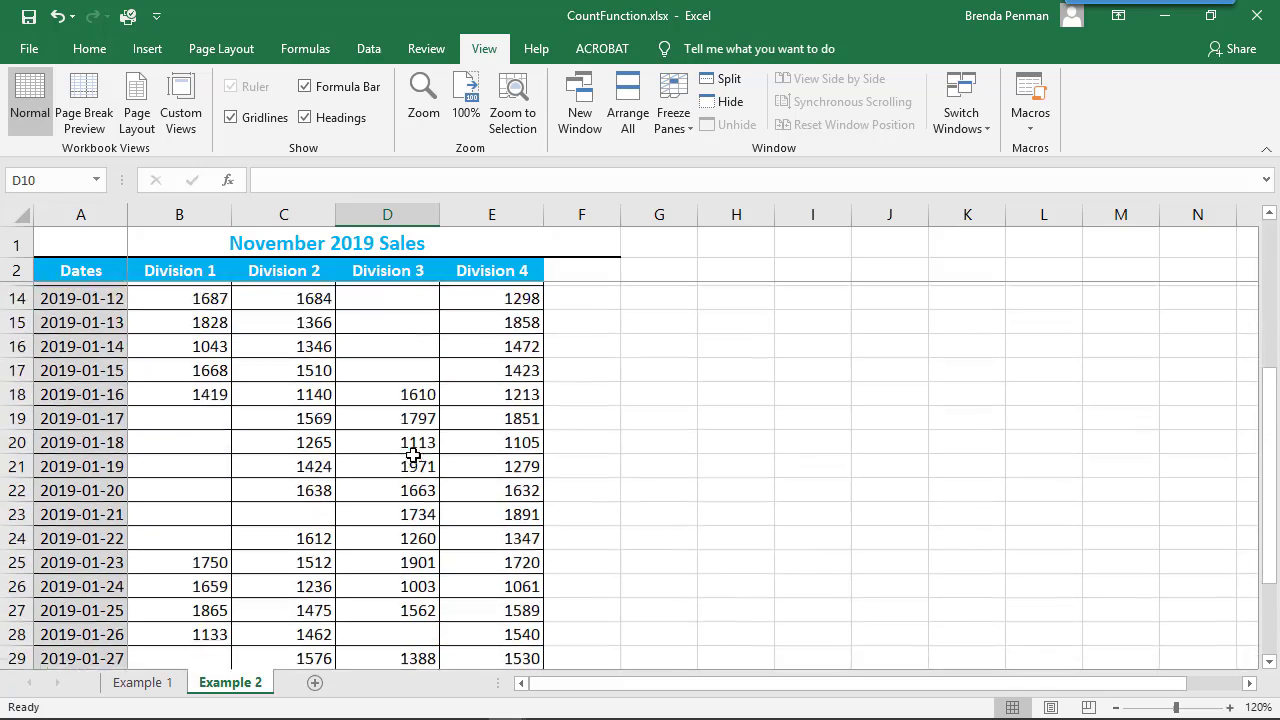
scroll(413, 456, up, 6)
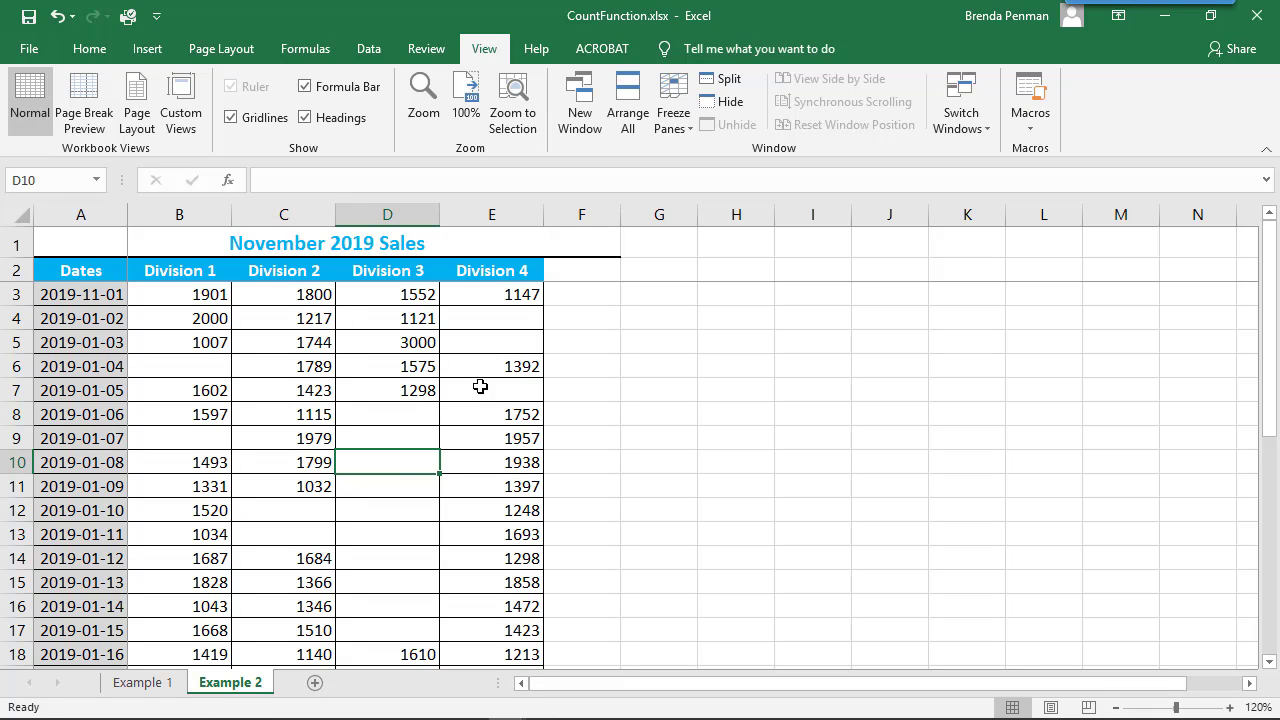
Step: Insert a COUNT function in cell F1, finding it with the function search "count numbers"
click(580, 244)
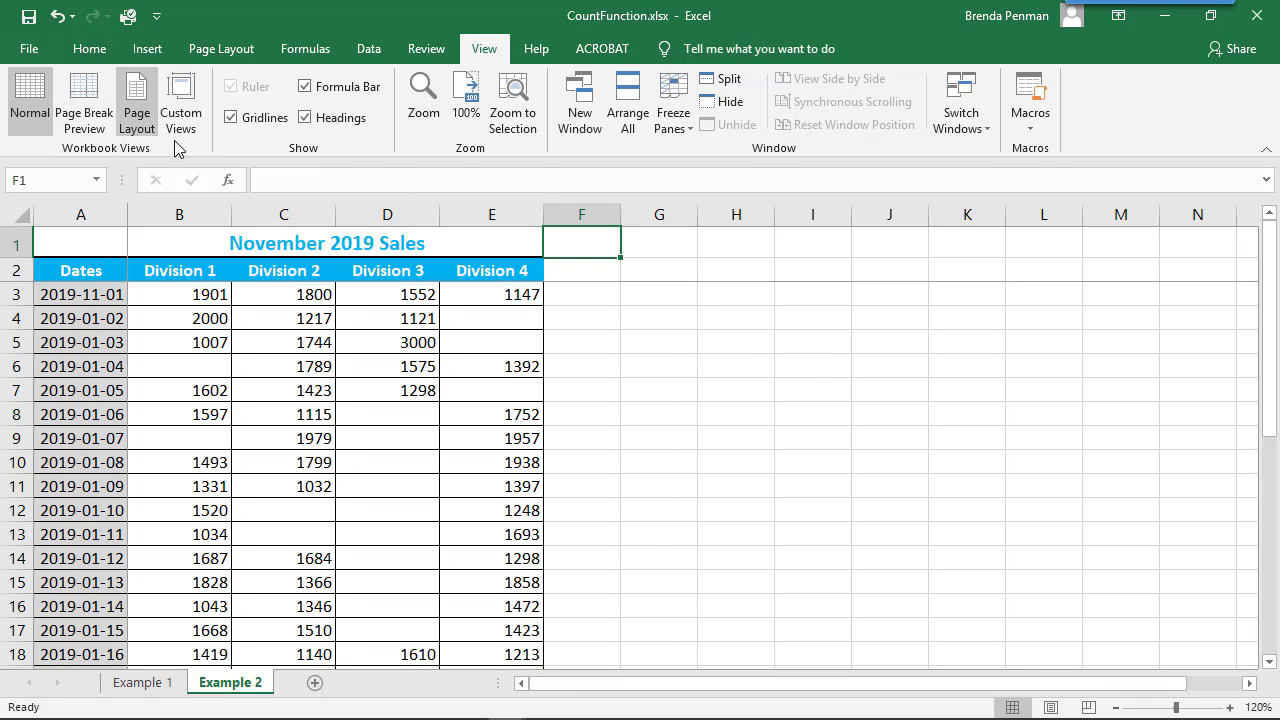
click(228, 185)
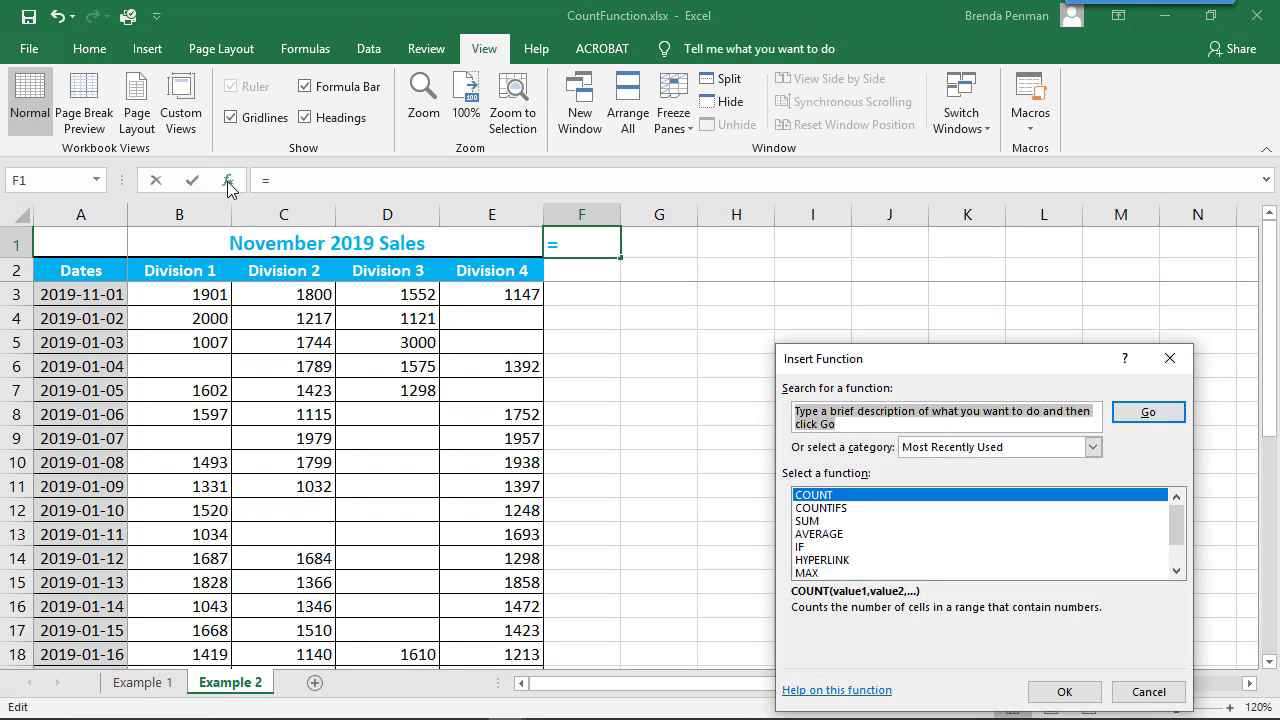
text(count)
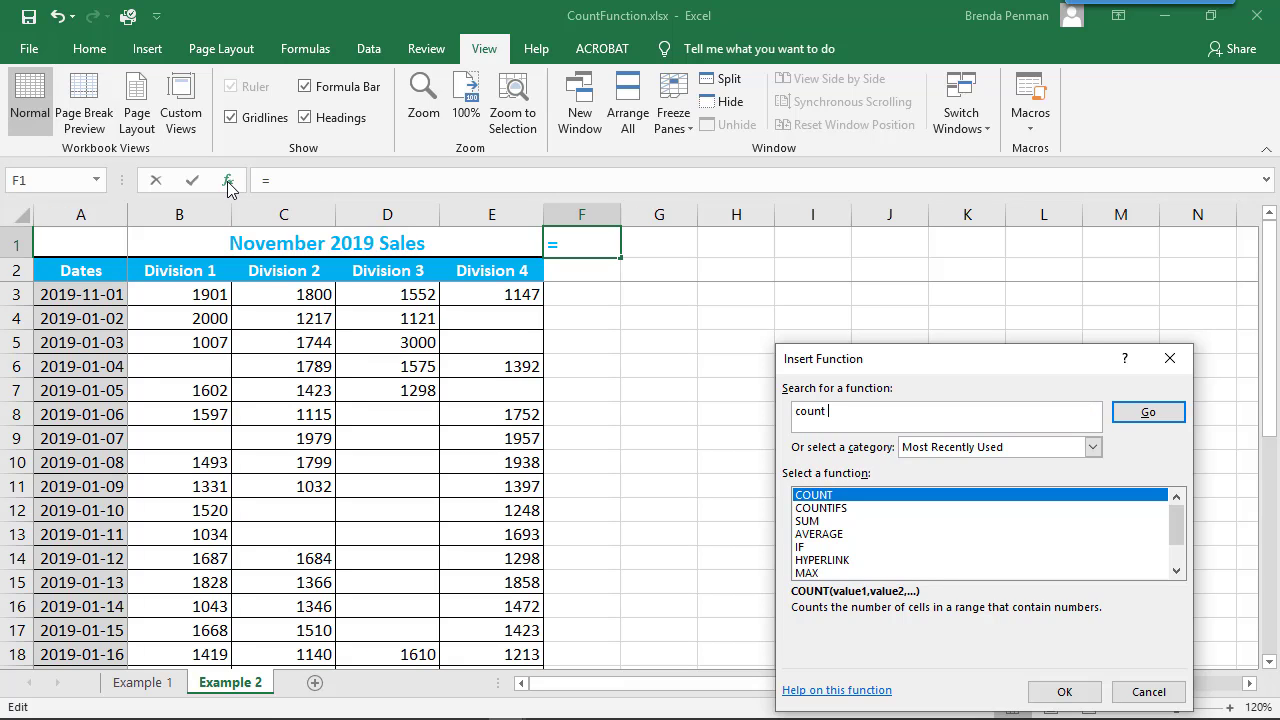
text( numbers)
click(1150, 418)
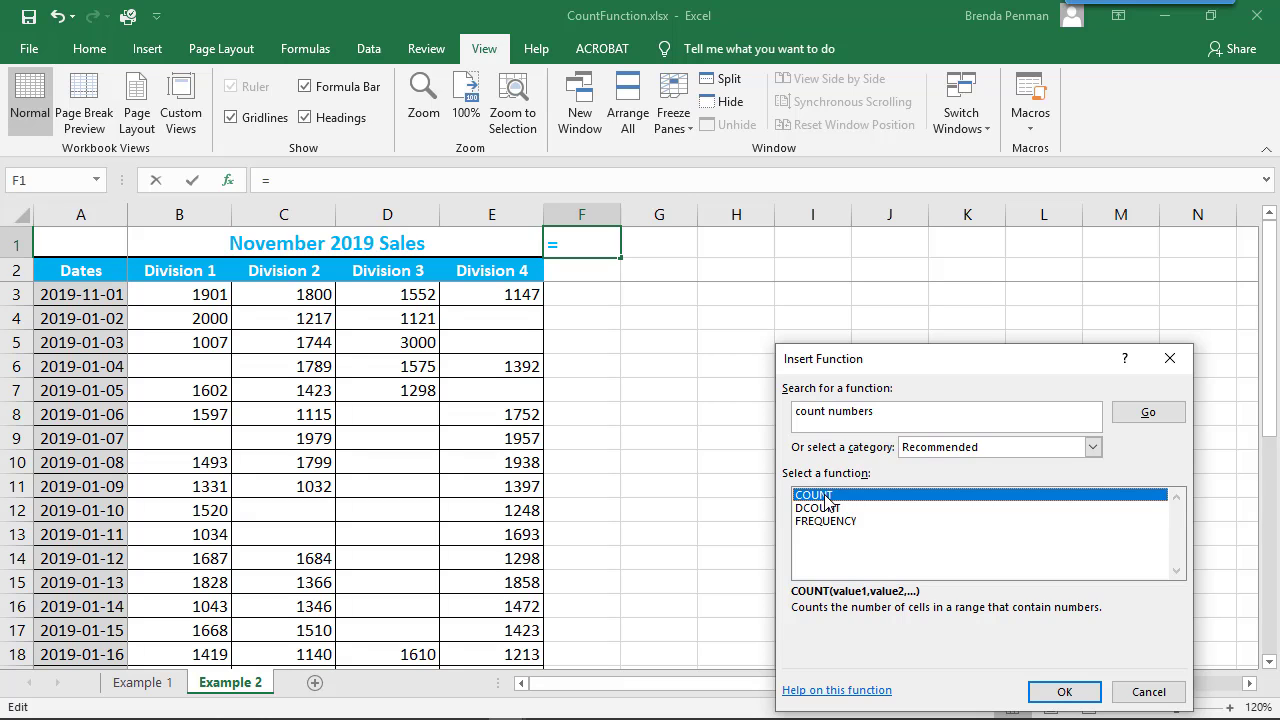
click(1060, 692)
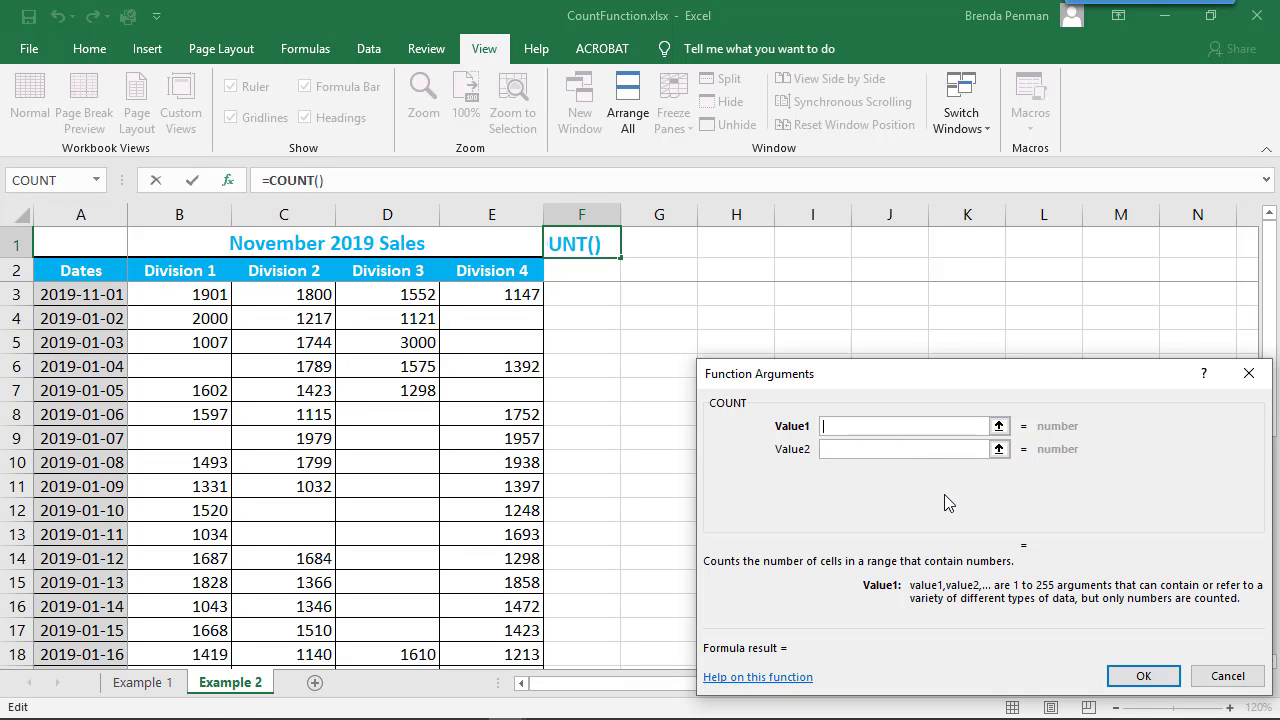
Step: Set the COUNT function's first argument to the range B3:E32, covering all four divisions' sales, and complete the formula
click(830, 449)
click(881, 426)
click(999, 428)
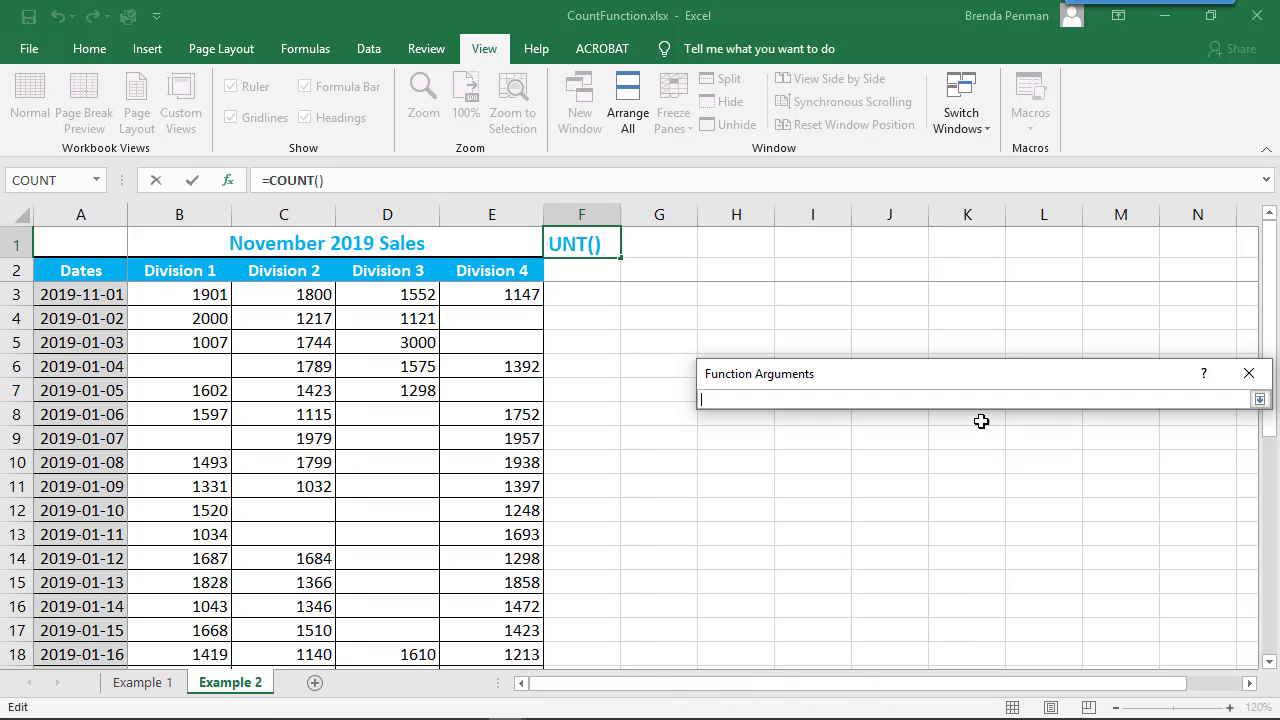
click(189, 296)
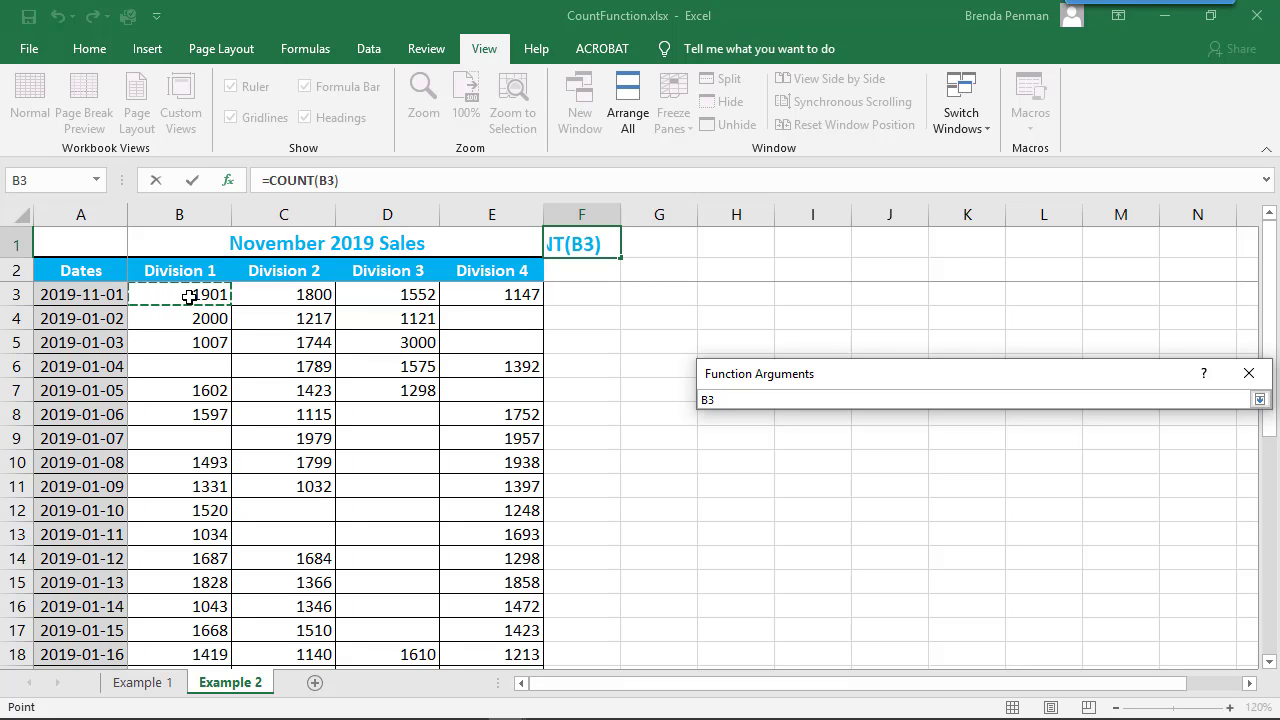
key(End)
key(shift+Right)
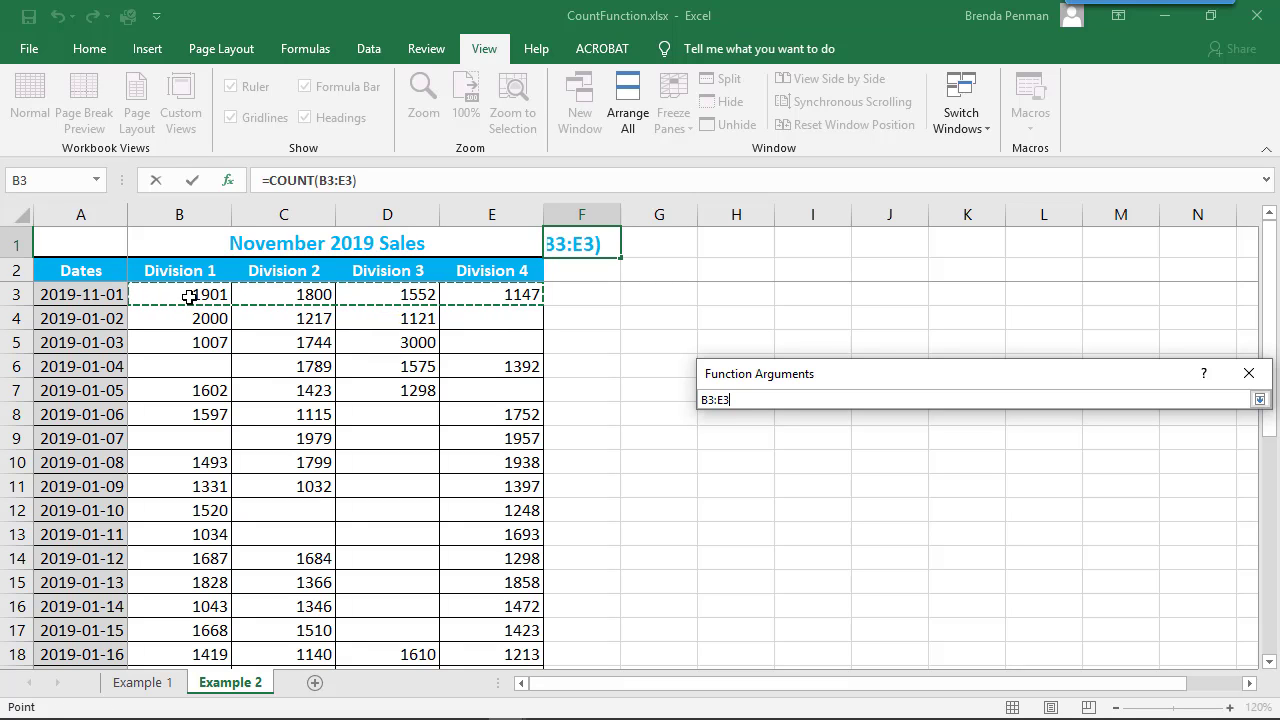
key(End)
key(shift+Down)
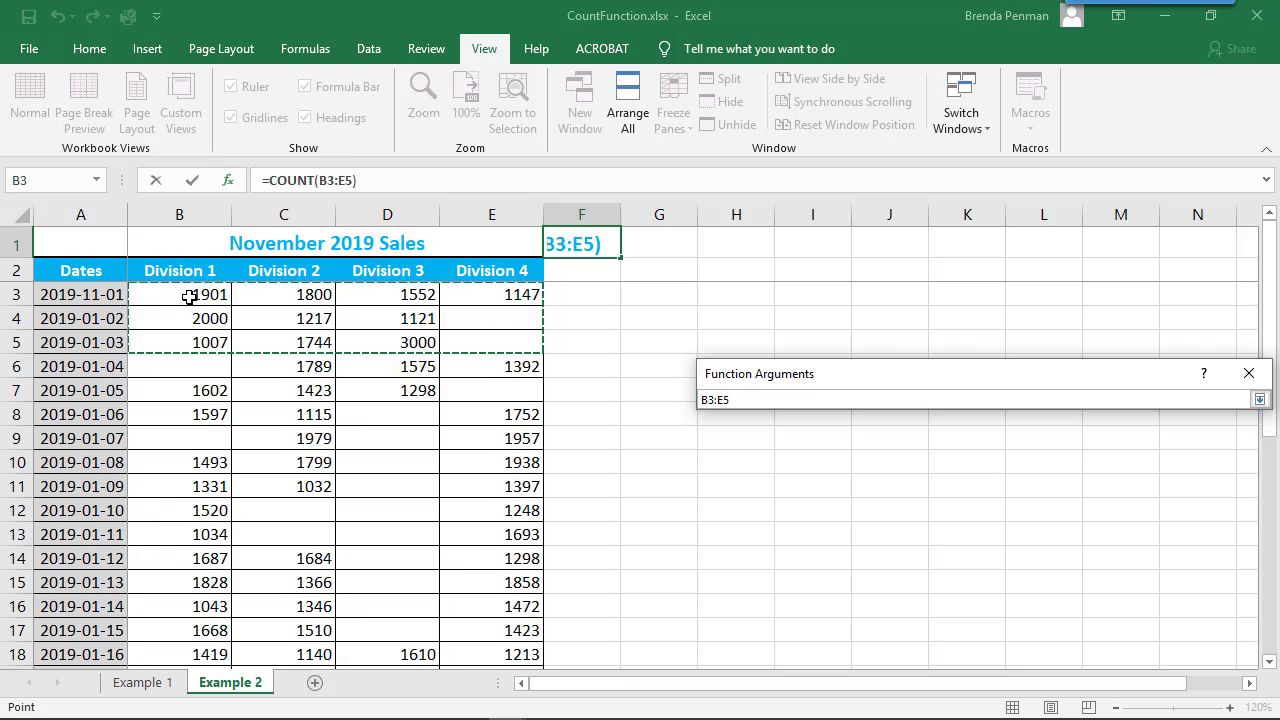
key(End)
key(shift+Down)
key(End)
key(shift+Down)
key(End)
key(shift+Down)
key(End)
key(shift+Down)
key(End)
key(shift+Down)
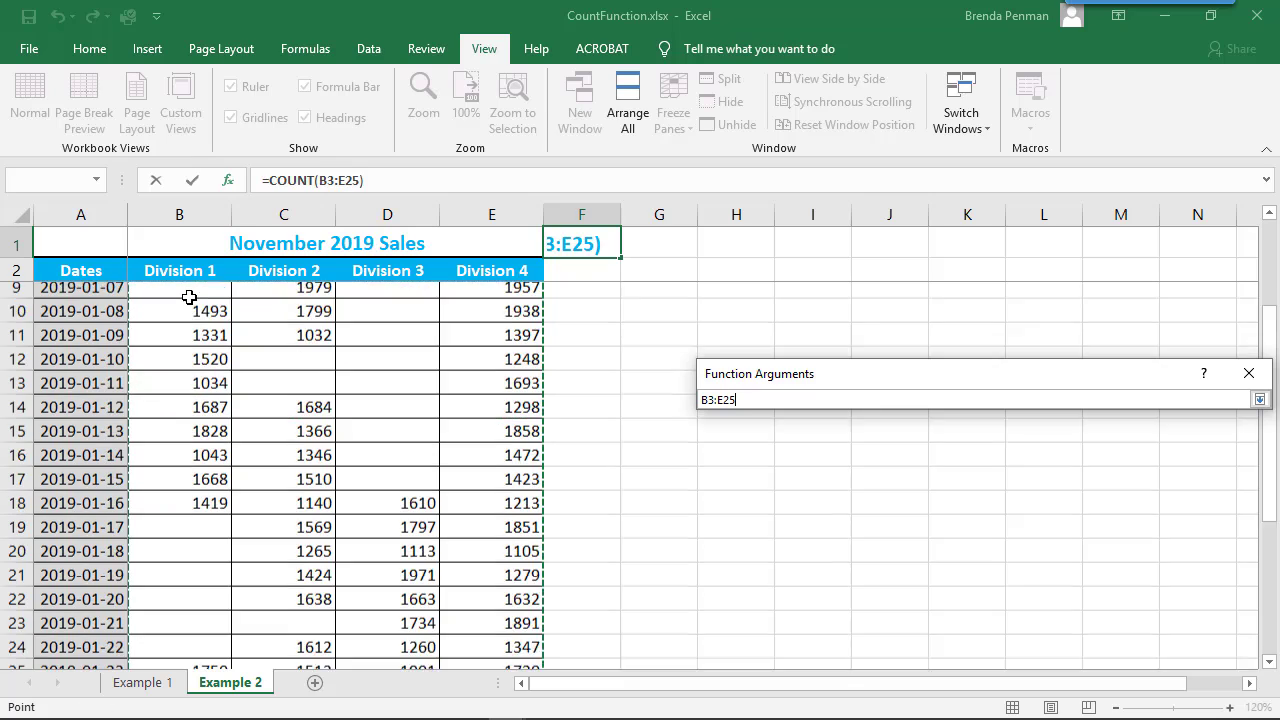
key(shift+Down)
key(shift+Down)
key(shift+Down)
key(shift+Down)
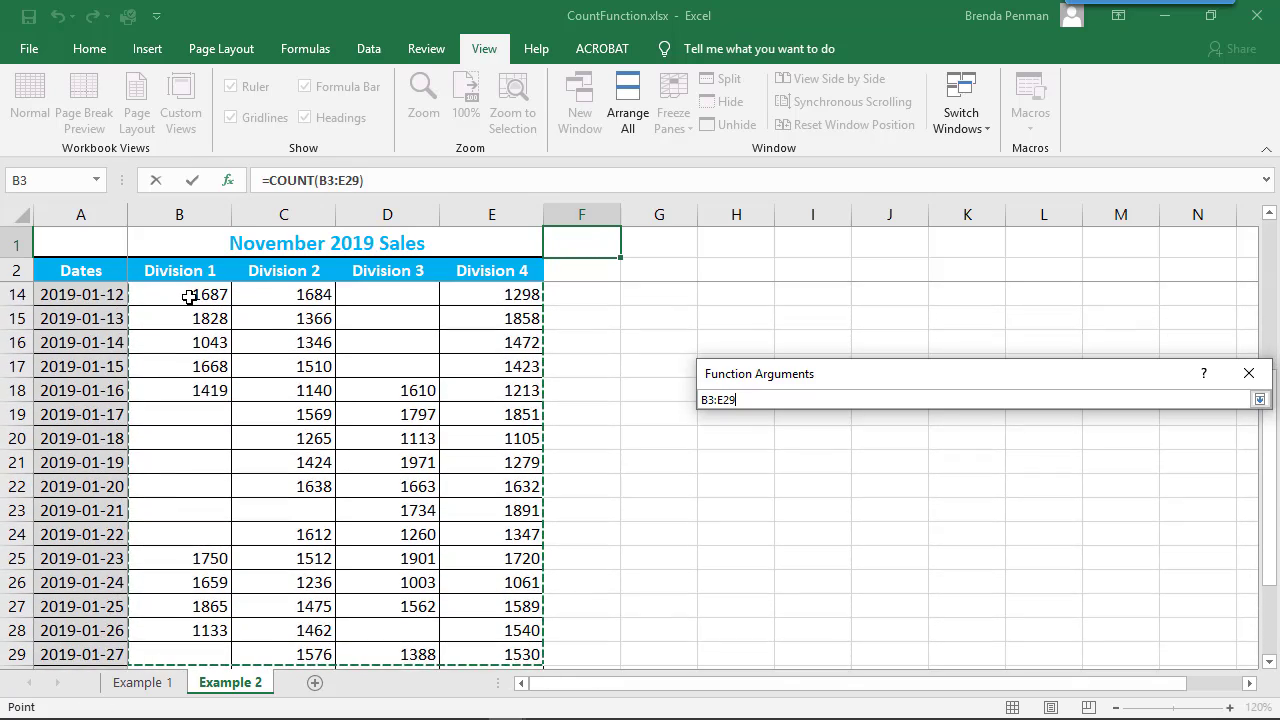
key(shift+Down)
key(shift+Down)
key(shift+Down)
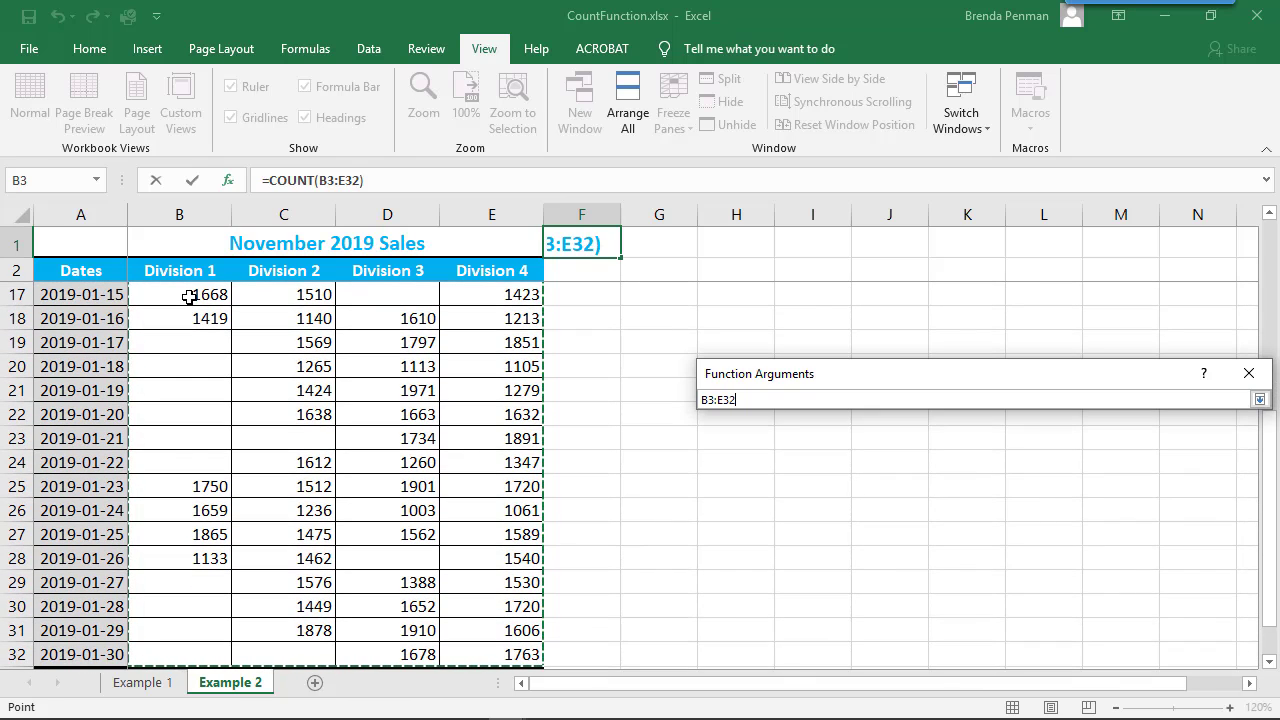
key(Return)
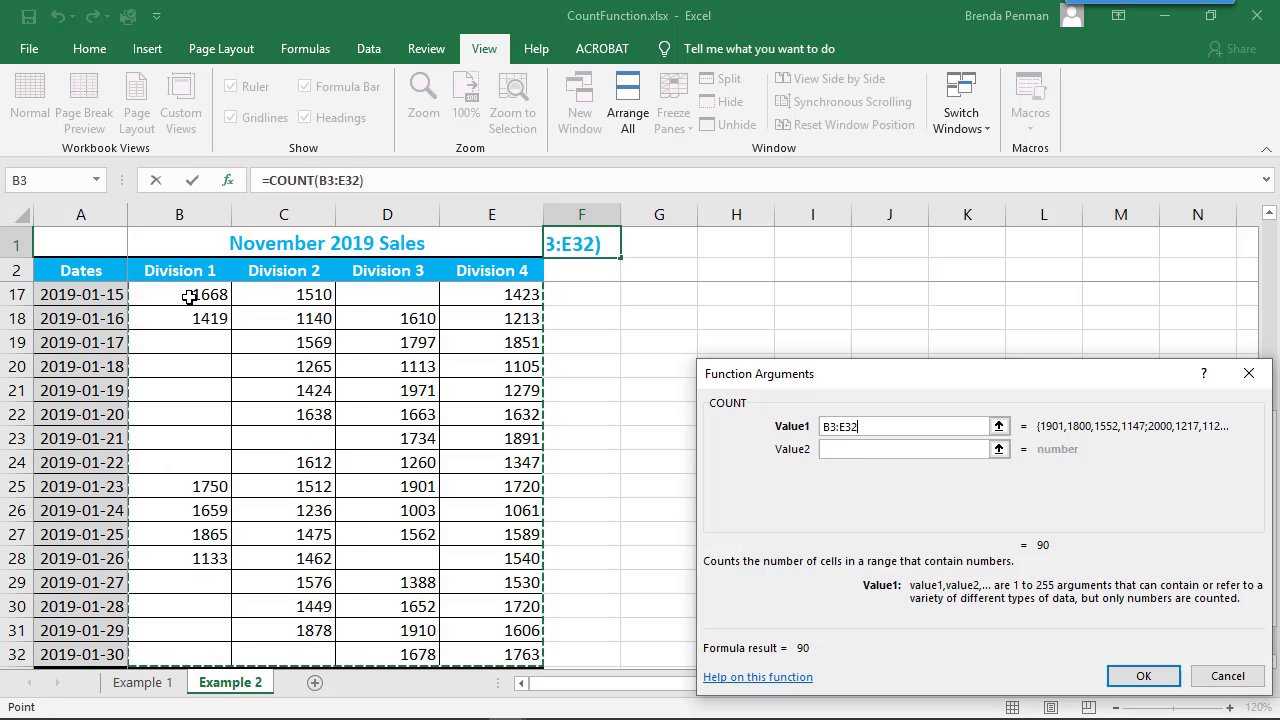
click(1146, 677)
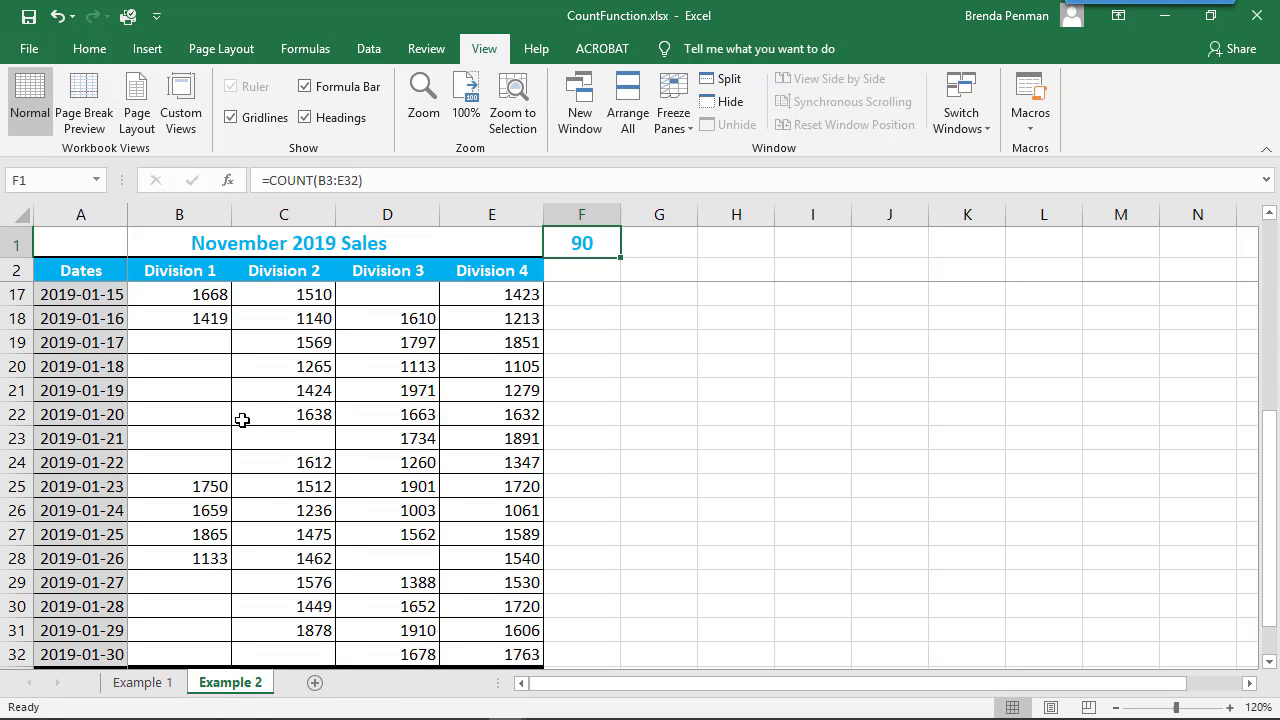
Step: Enter 5000 in B20 and 6000 in B21 under Division 1, and change the Division 2 value in C21 to 1500
click(180, 357)
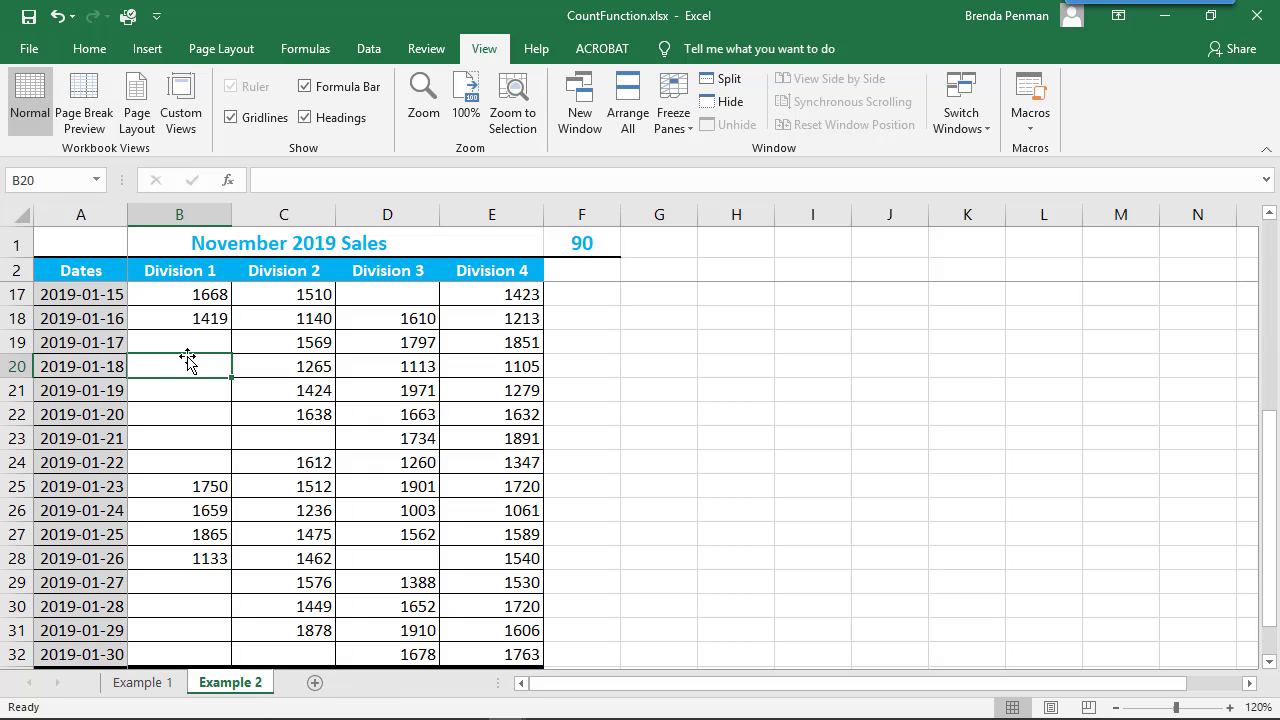
text(5000)
key(Return)
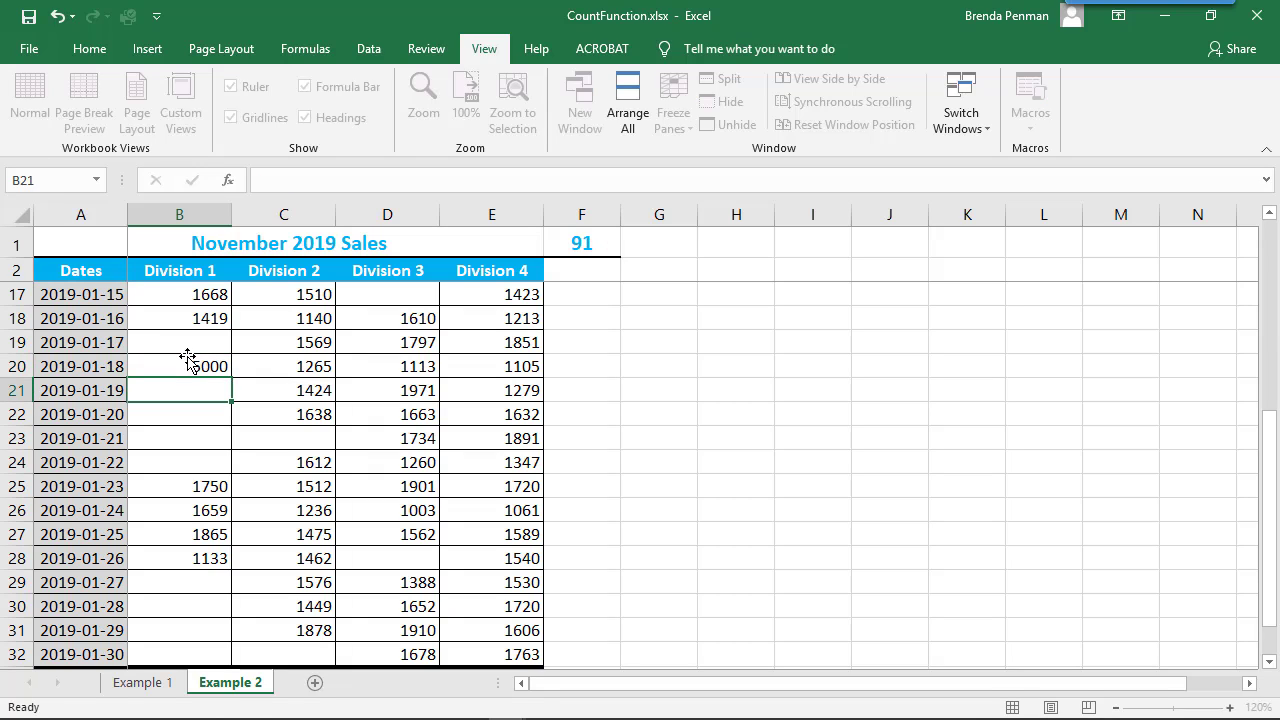
text(6000)
key(Tab)
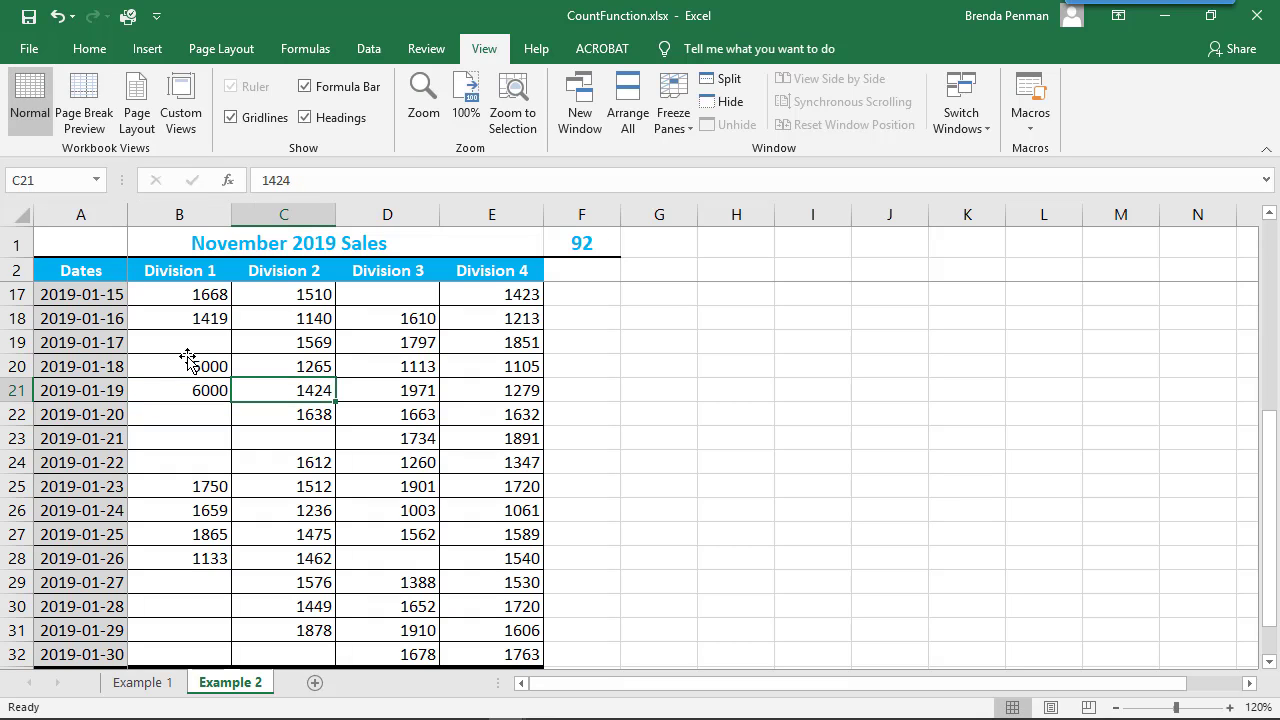
text(1500)
key(Return)
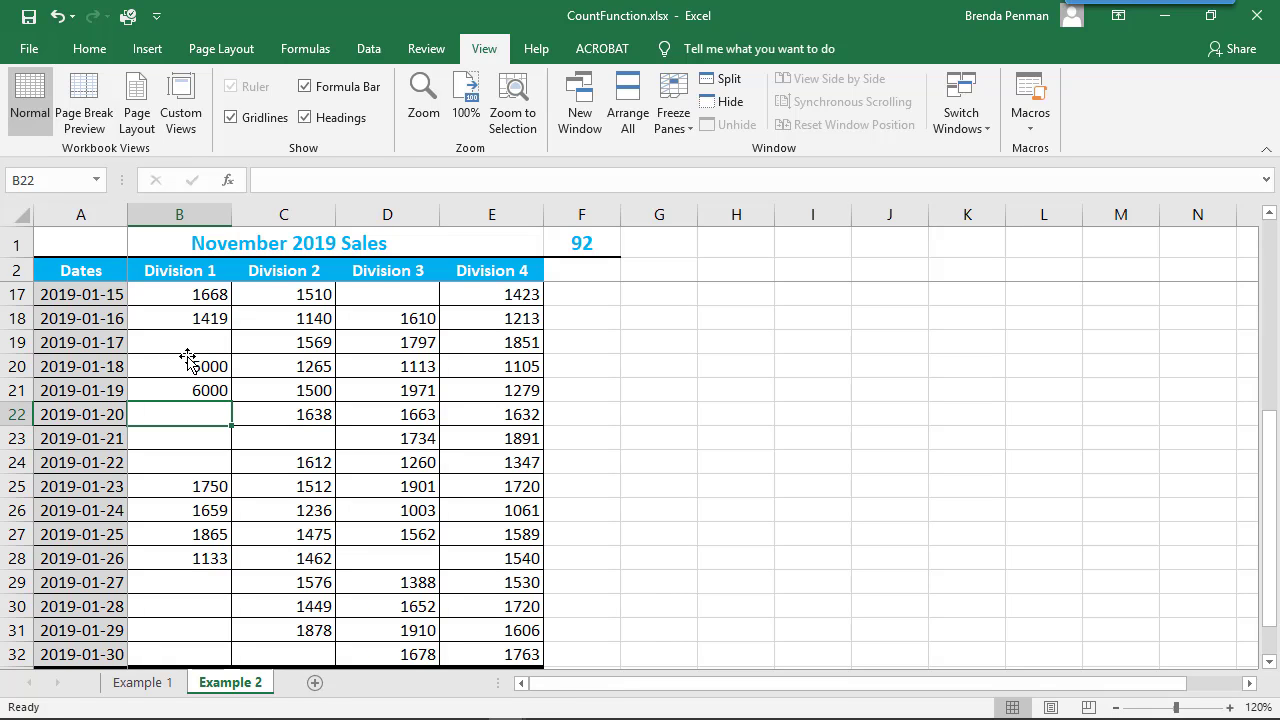
Step: Check which cell range the COUNT formula in F1 covers, leaving the formula as it is
click(596, 245)
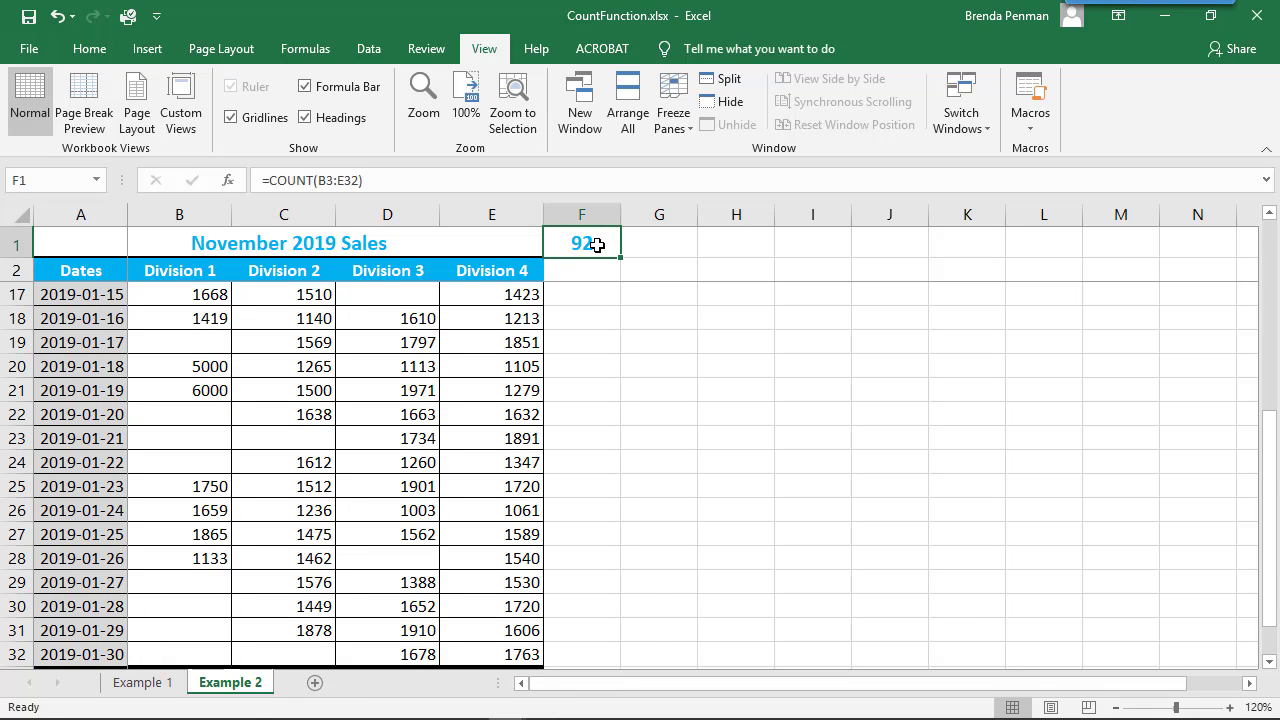
double_click(596, 245)
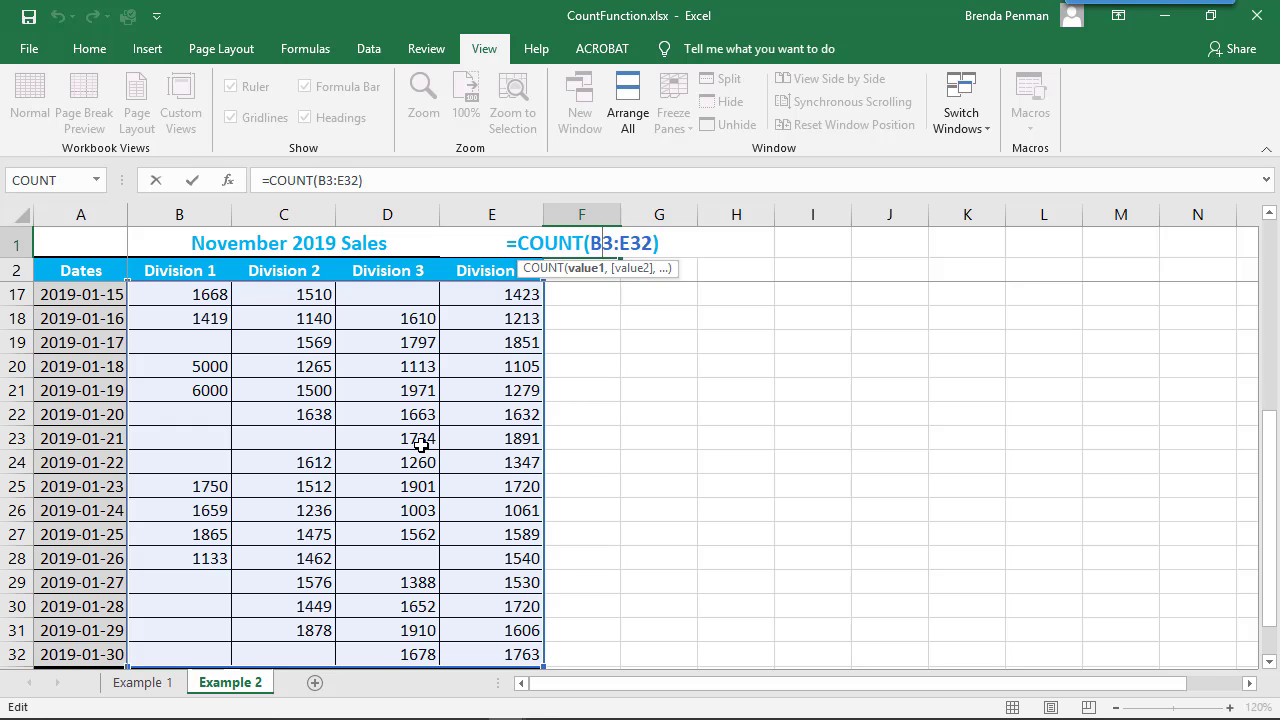
key(Return)
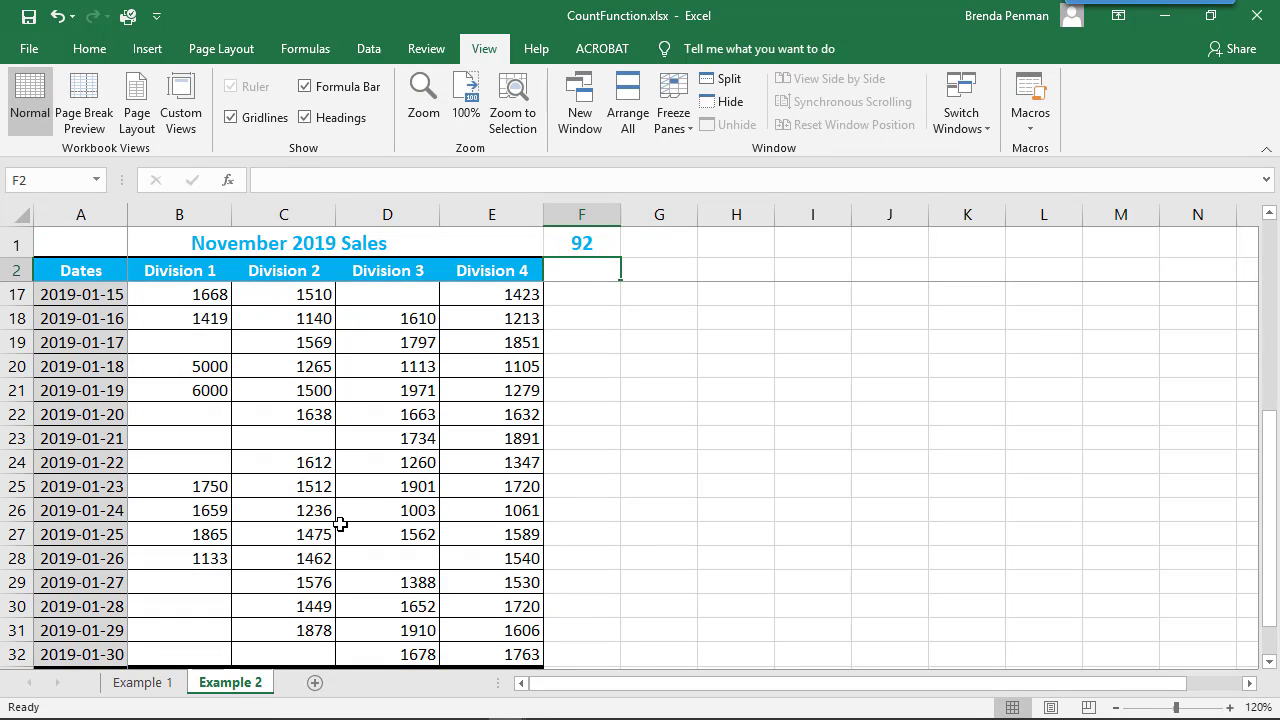
Step: Label the black row below the last date by entering Count in cell A33
scroll(340, 524, down, 1)
click(88, 609)
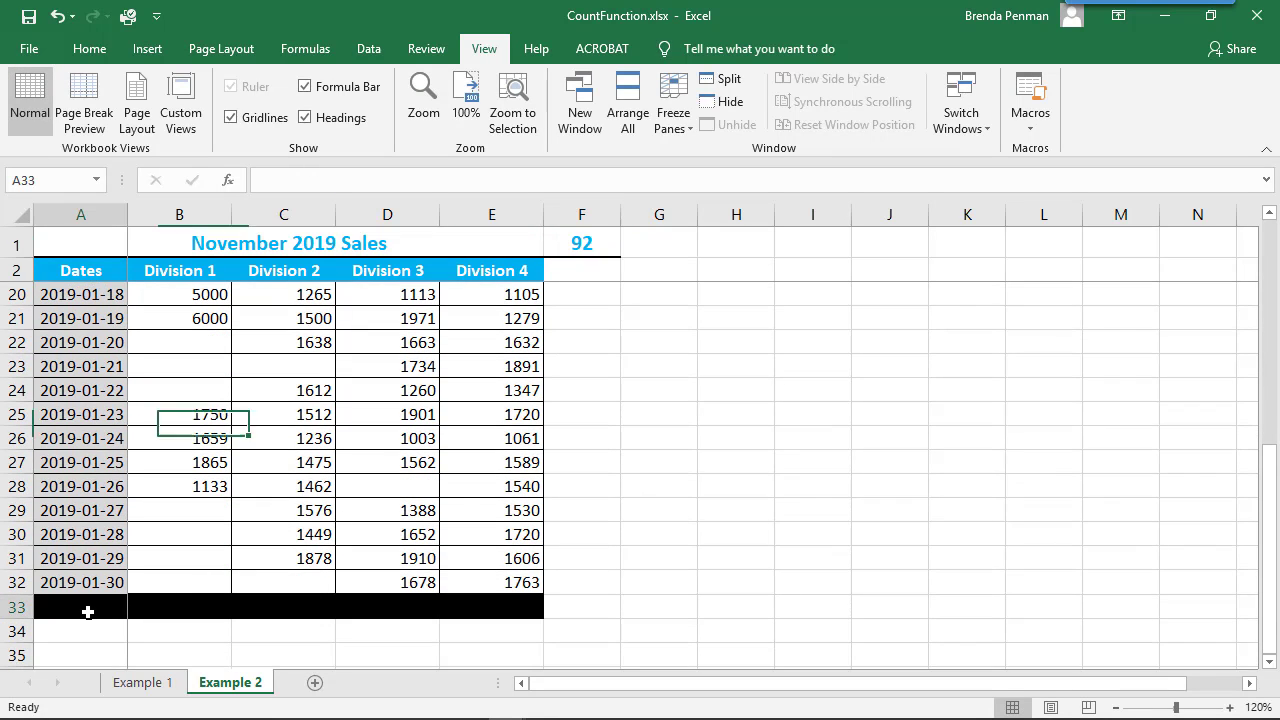
text(C)
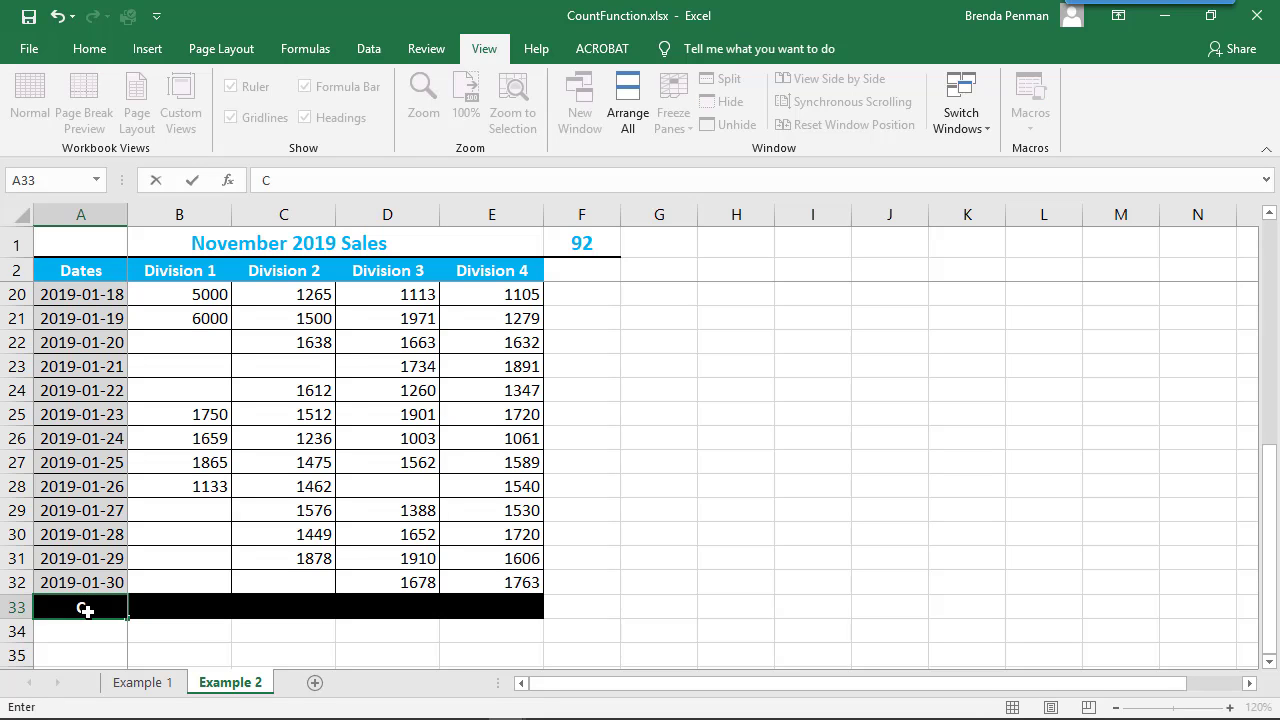
text(ount)
key(Tab)
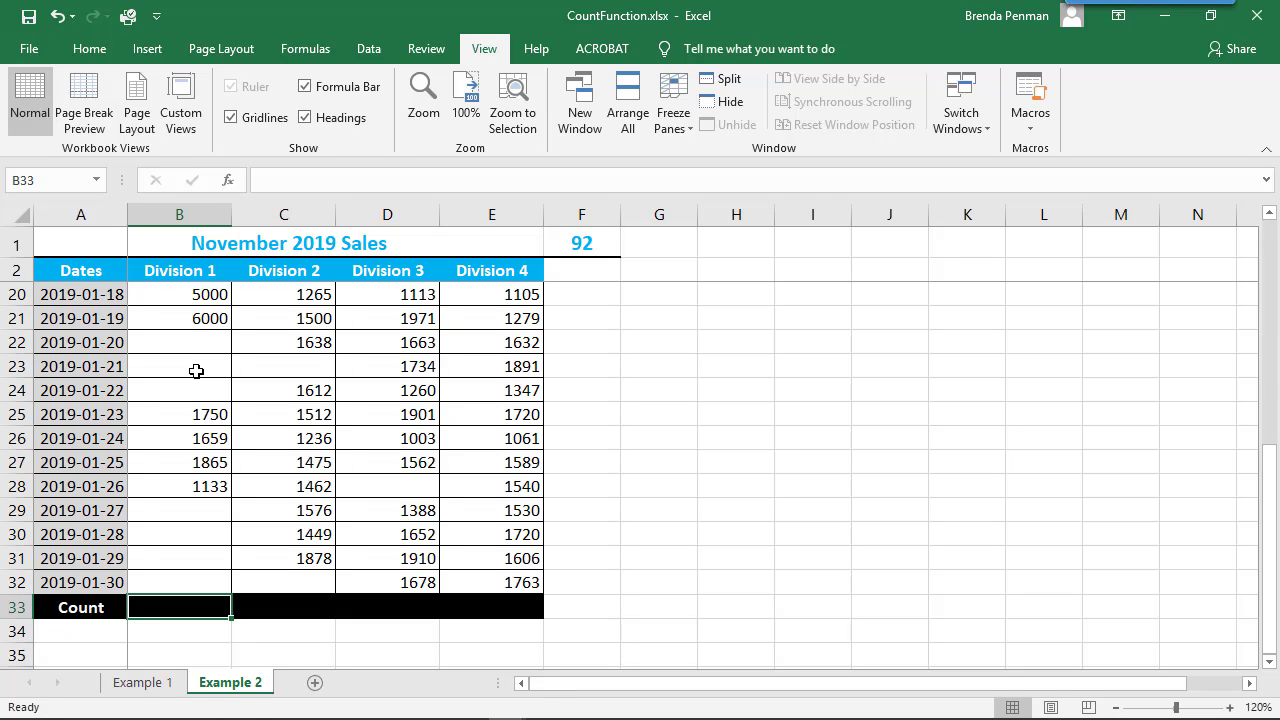
Step: Insert a Count Numbers formula in B33 and correct its range so it reads =COUNT(B3:B32)
click(85, 52)
click(1039, 79)
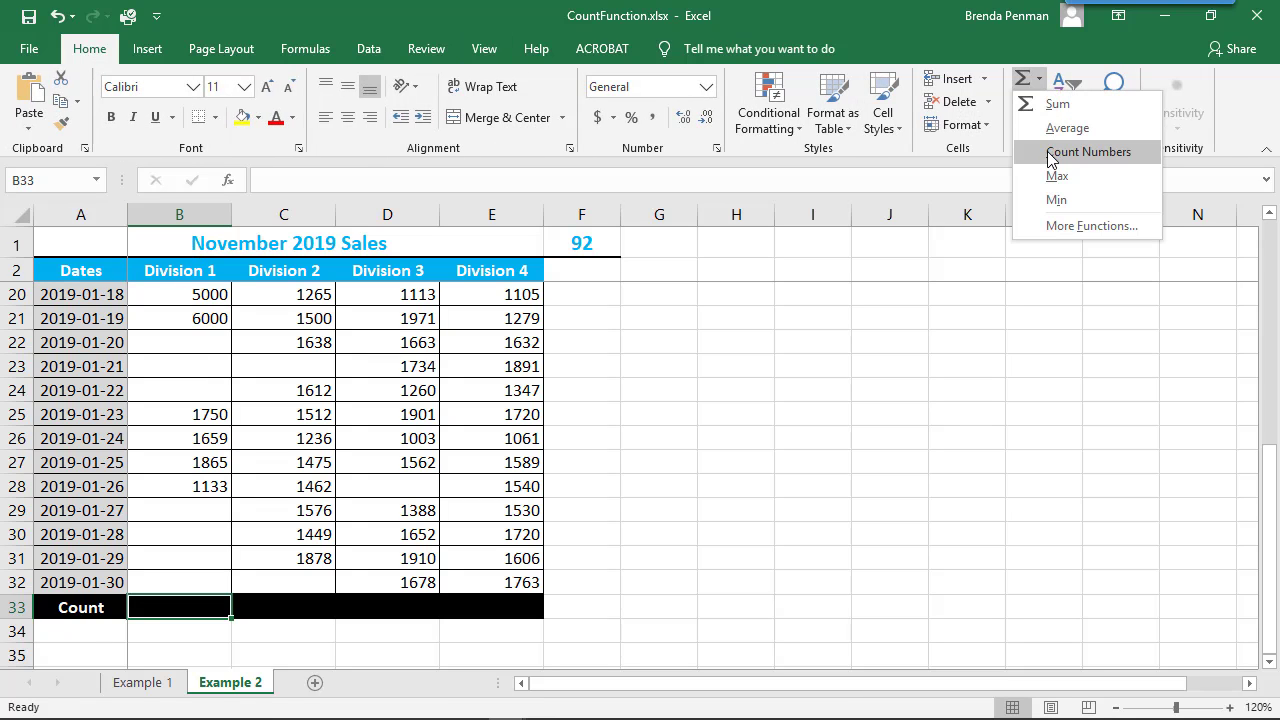
click(1050, 156)
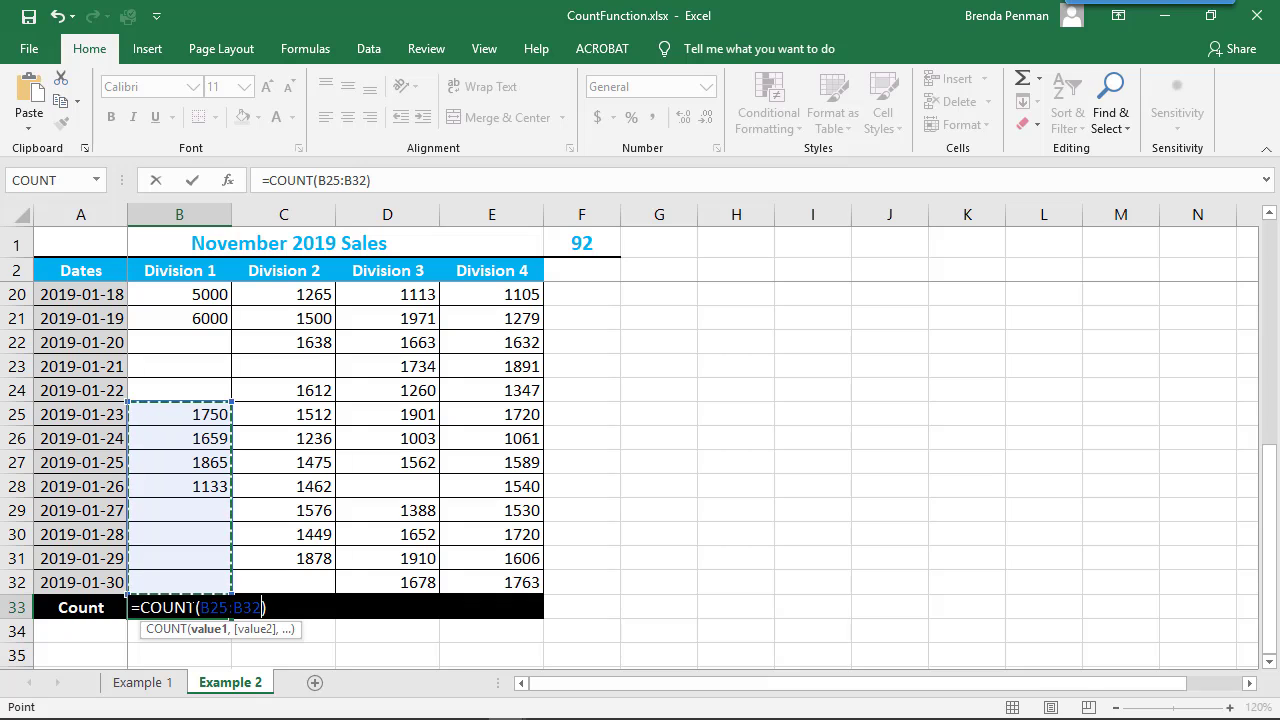
click(344, 182)
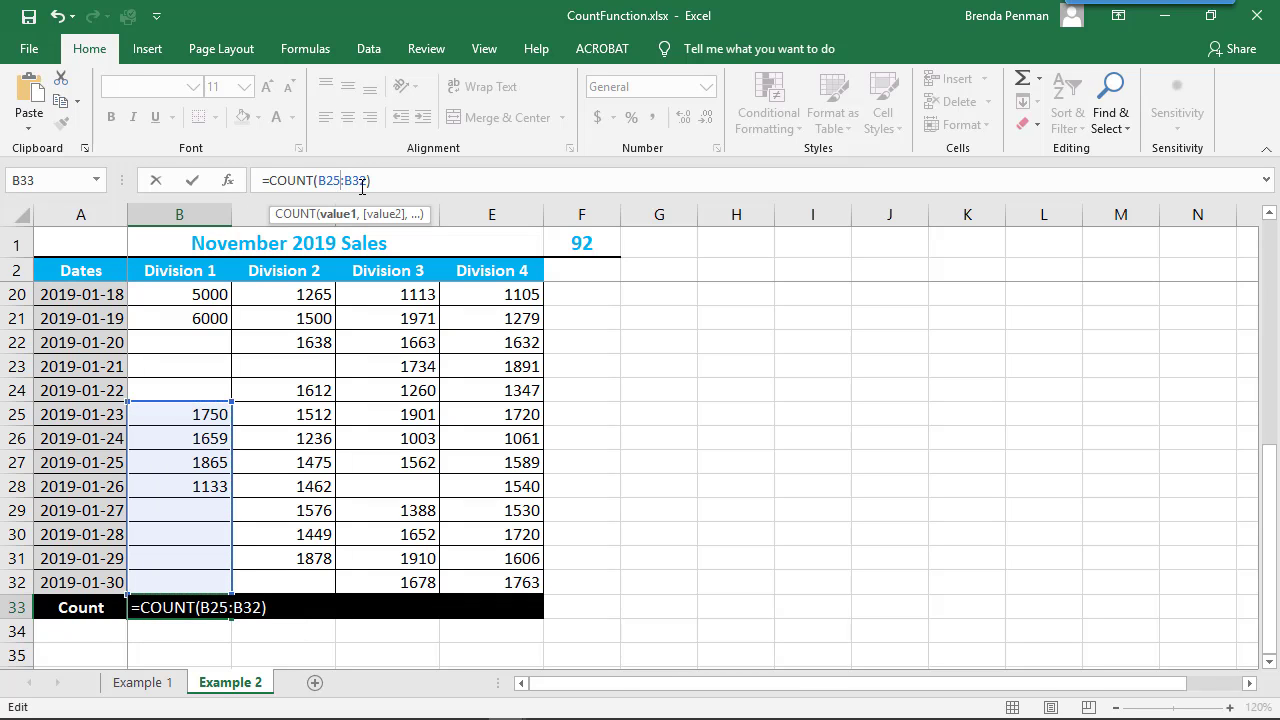
key(BackSpace)
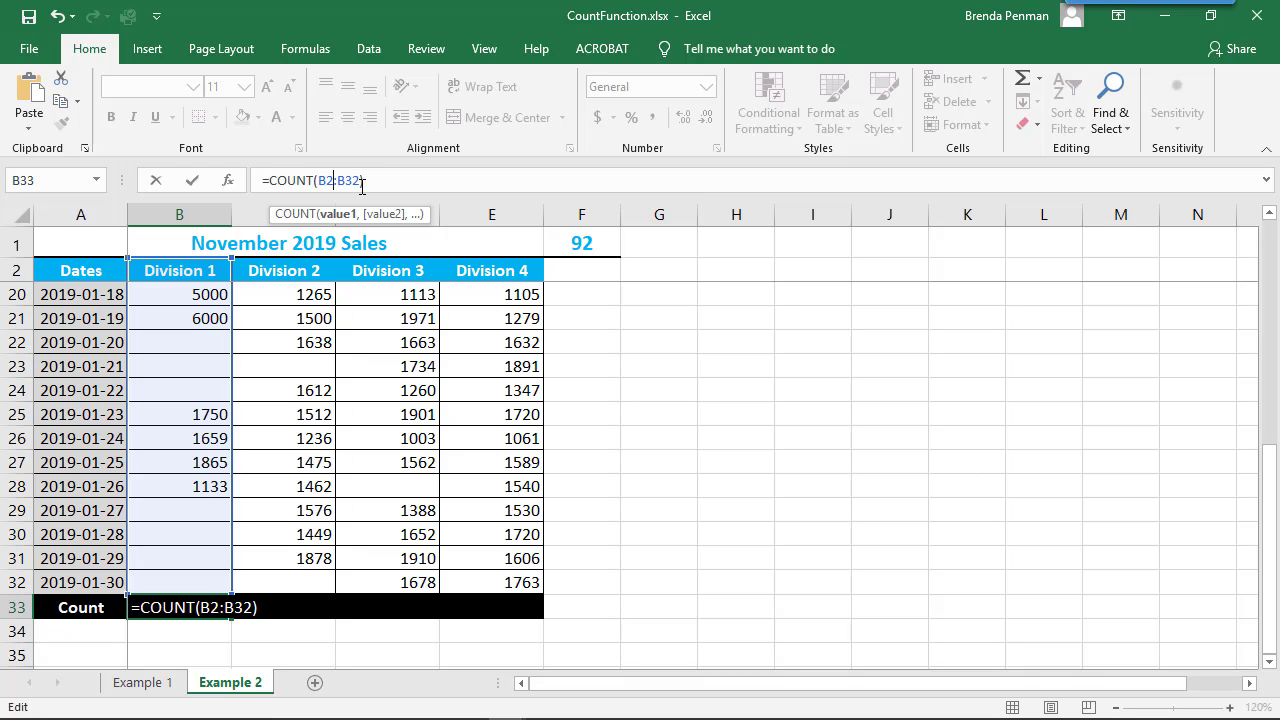
key(BackSpace)
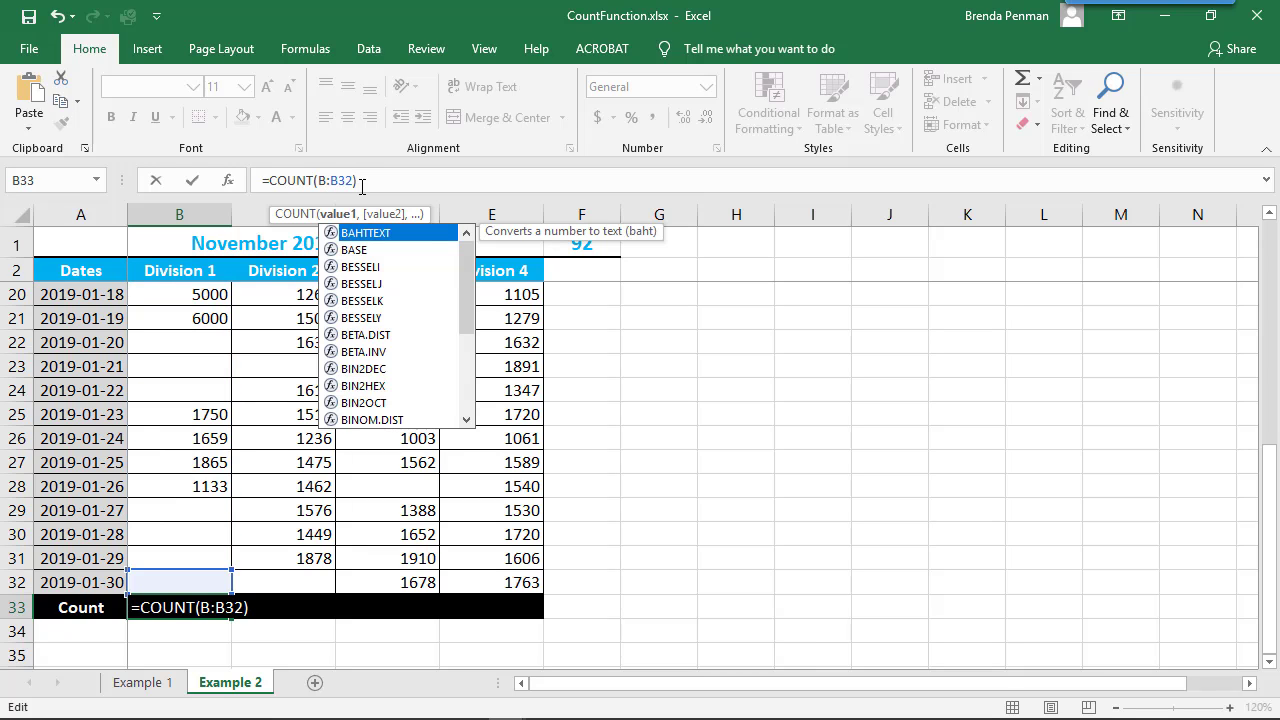
text(3)
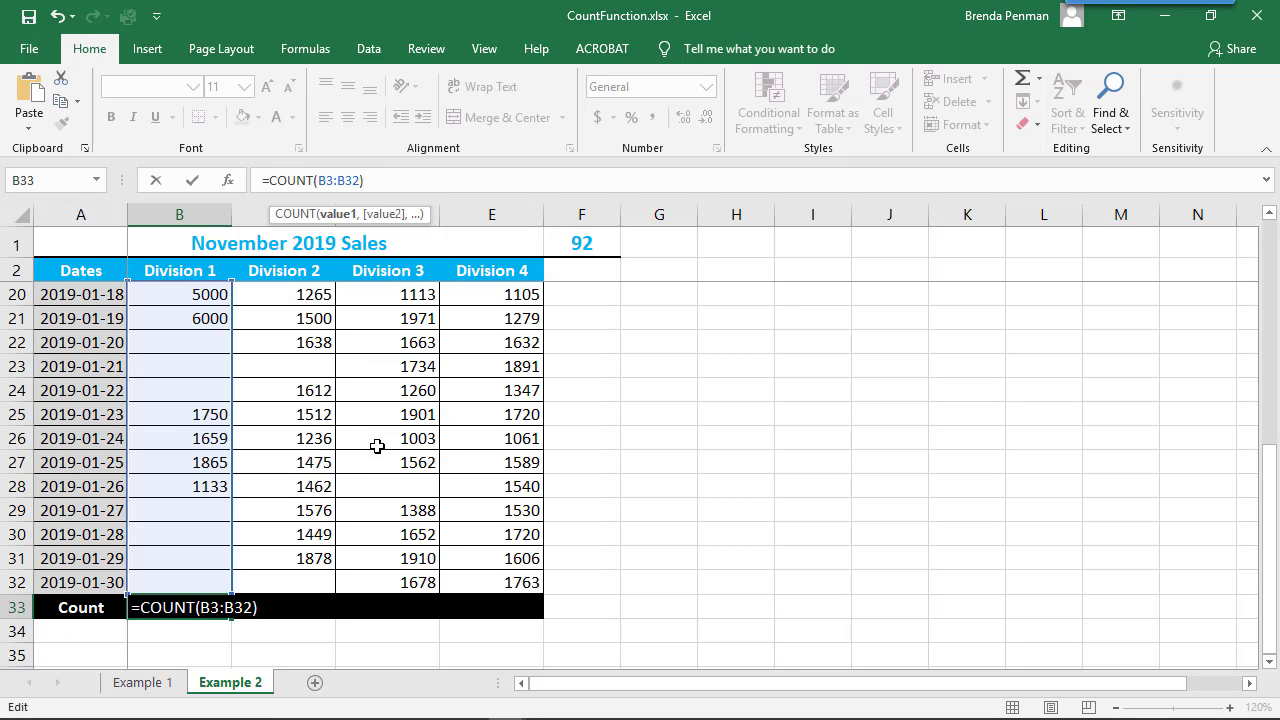
key(Return)
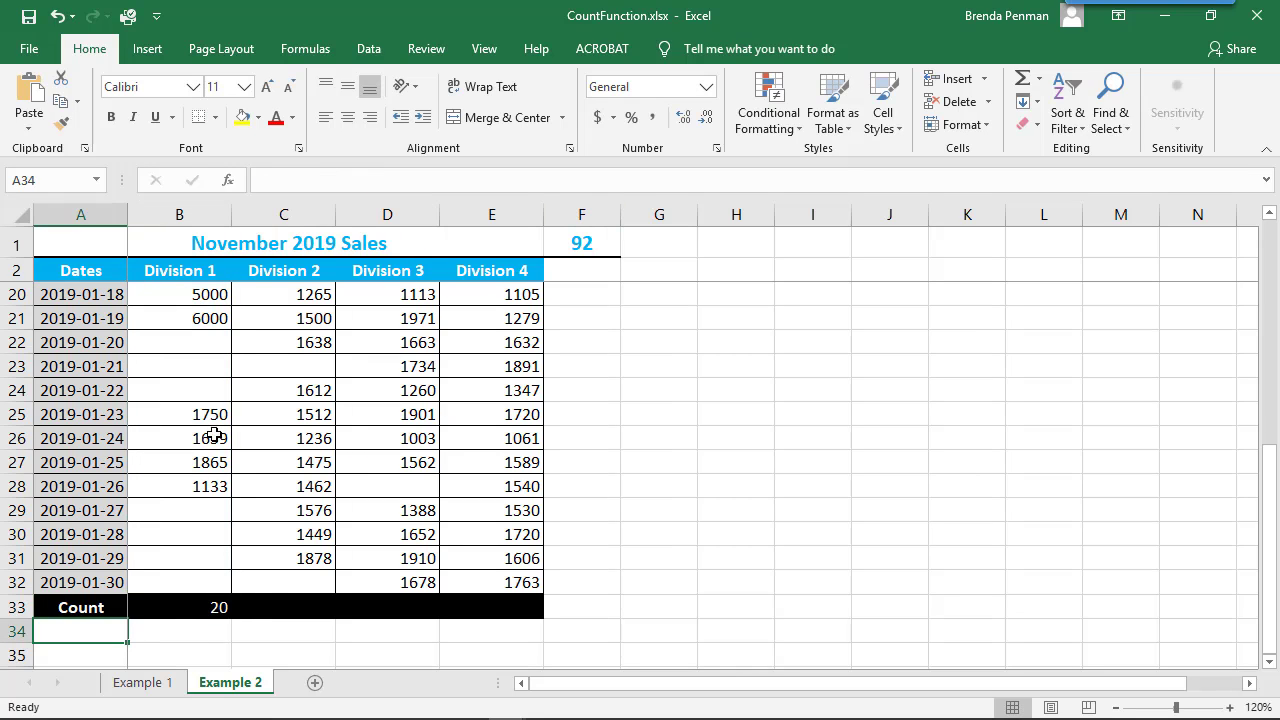
Step: Review the range of the COUNT formula in B33 against the Division 1 entries from top to bottom
scroll(199, 420, up, 3)
scroll(205, 520, down, 3)
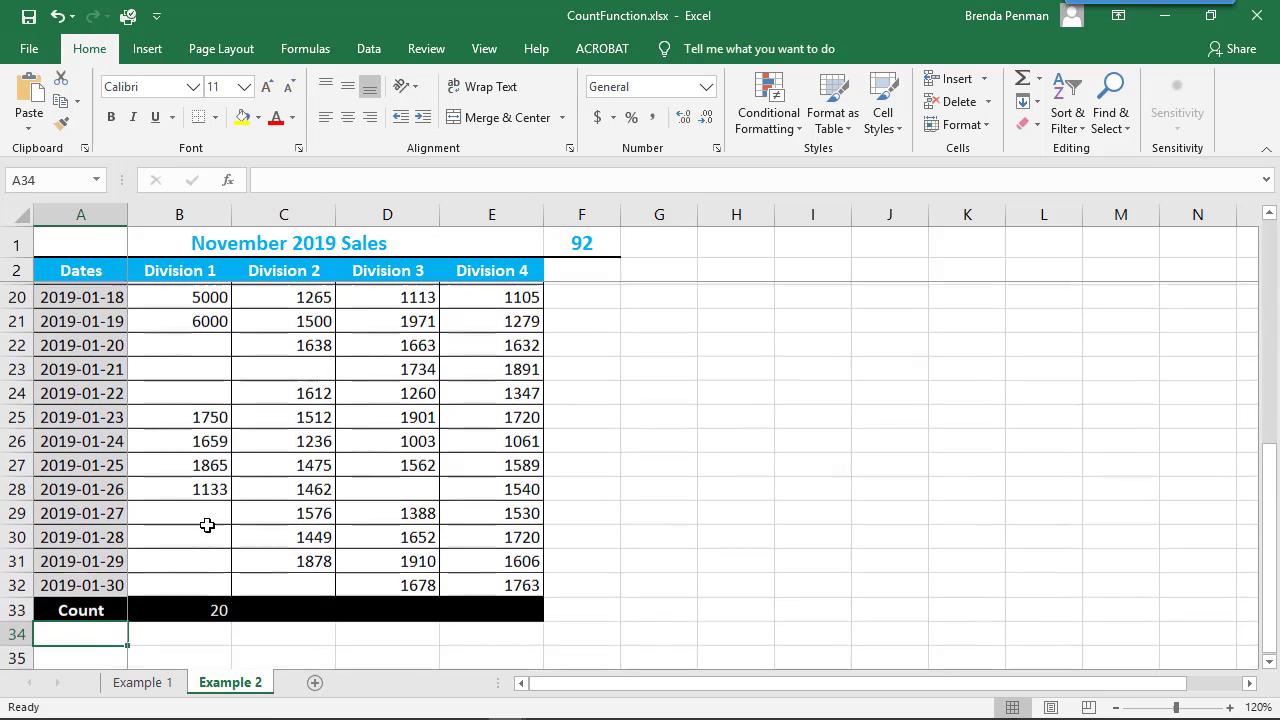
double_click(193, 610)
scroll(221, 512, up, 6)
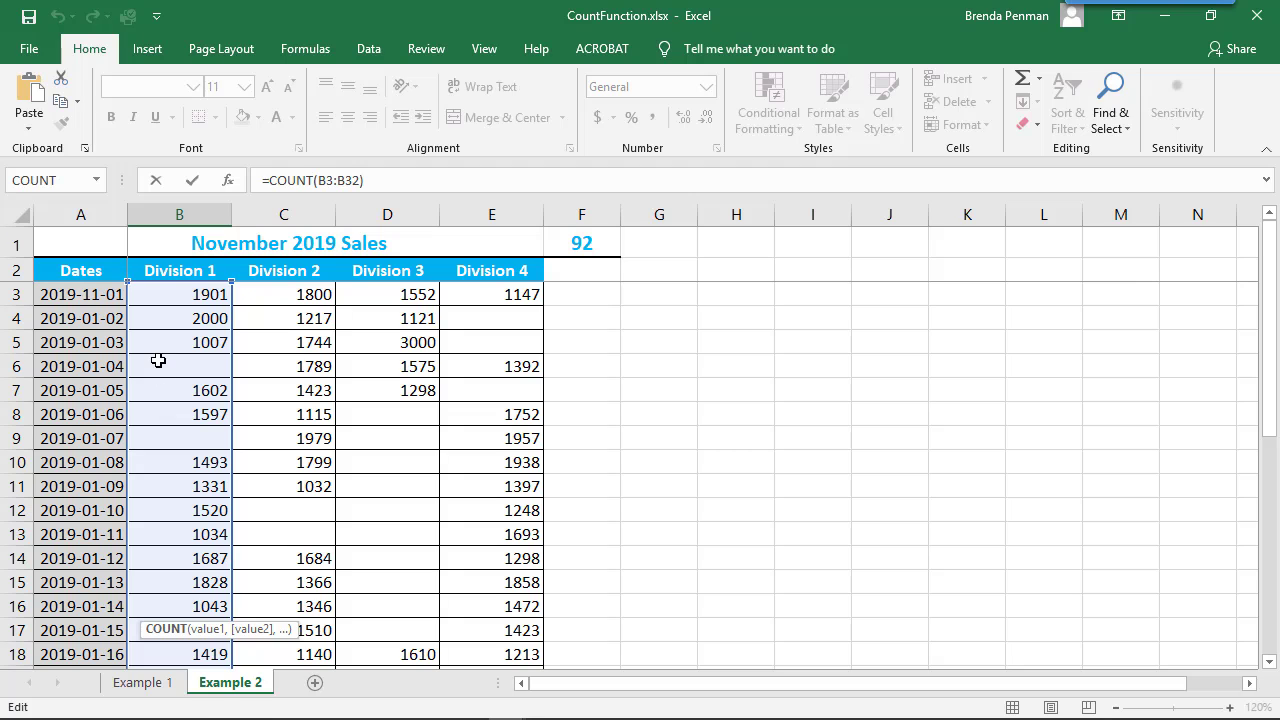
scroll(176, 342, down, 5)
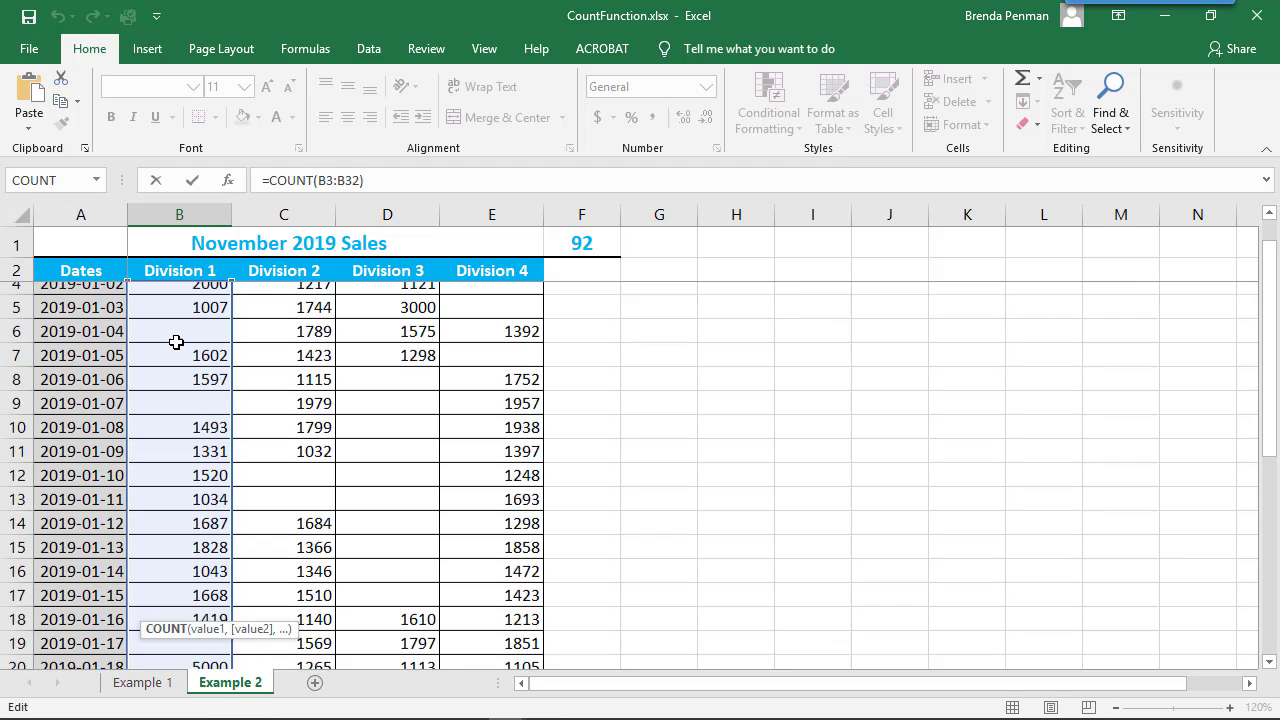
scroll(176, 342, down, 2)
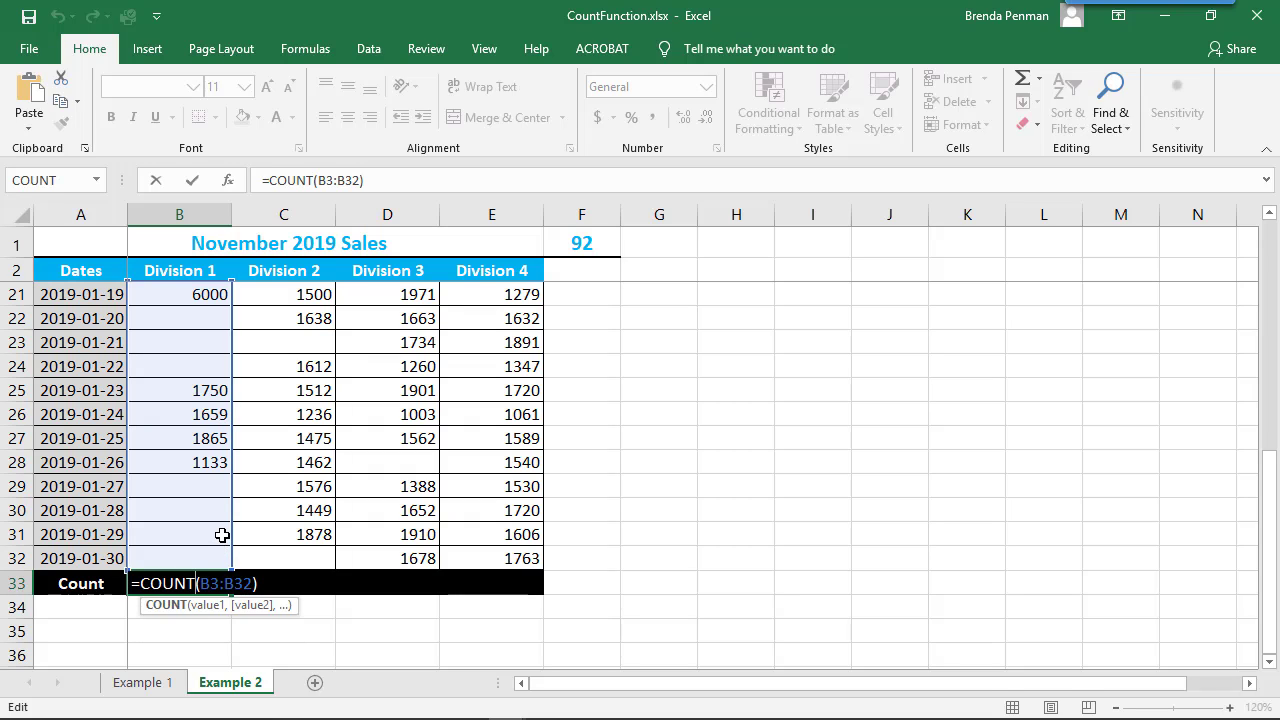
key(Return)
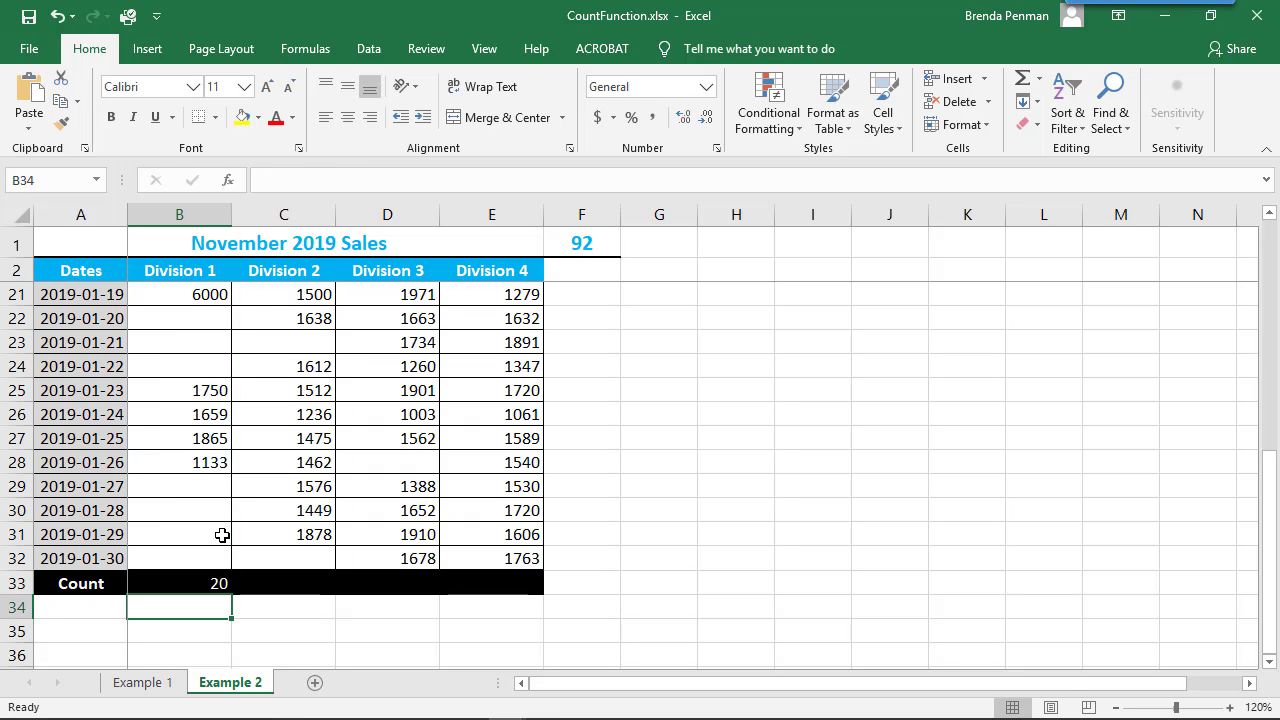
Step: Copy the COUNT formula from B33 into C33 for Division 2 and check the range it uses
click(201, 584)
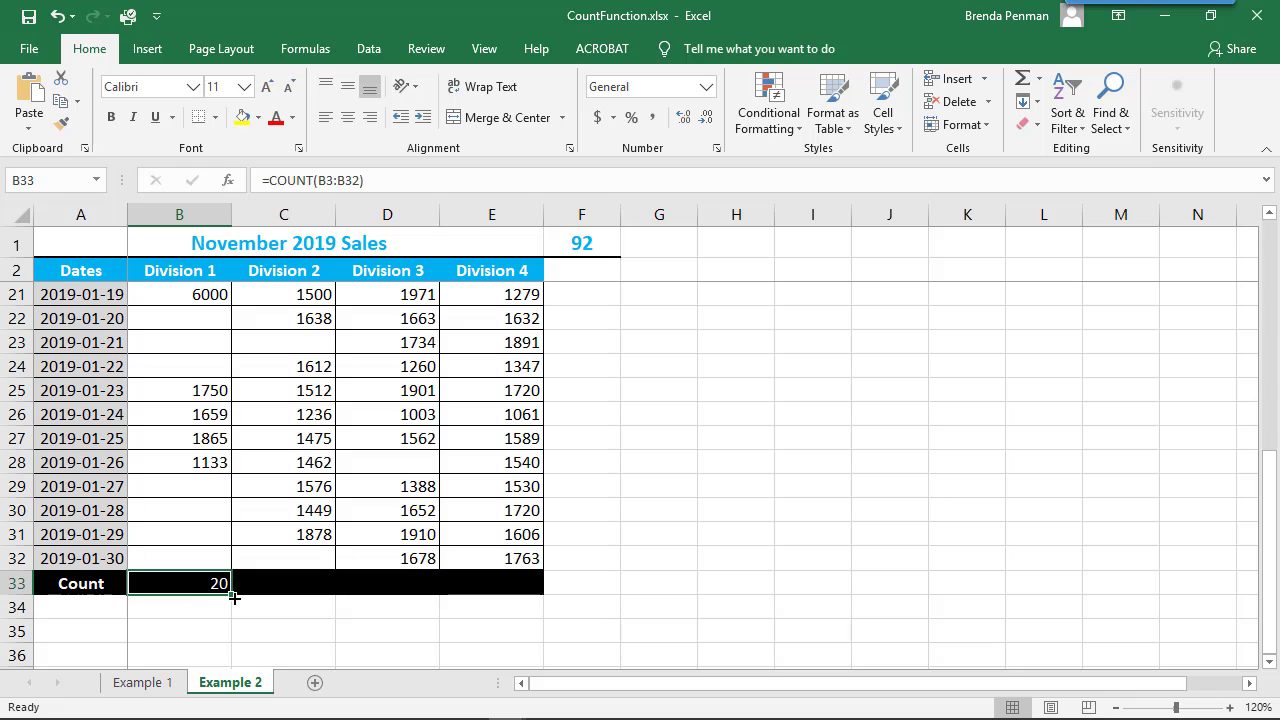
drag(233, 597, 316, 599)
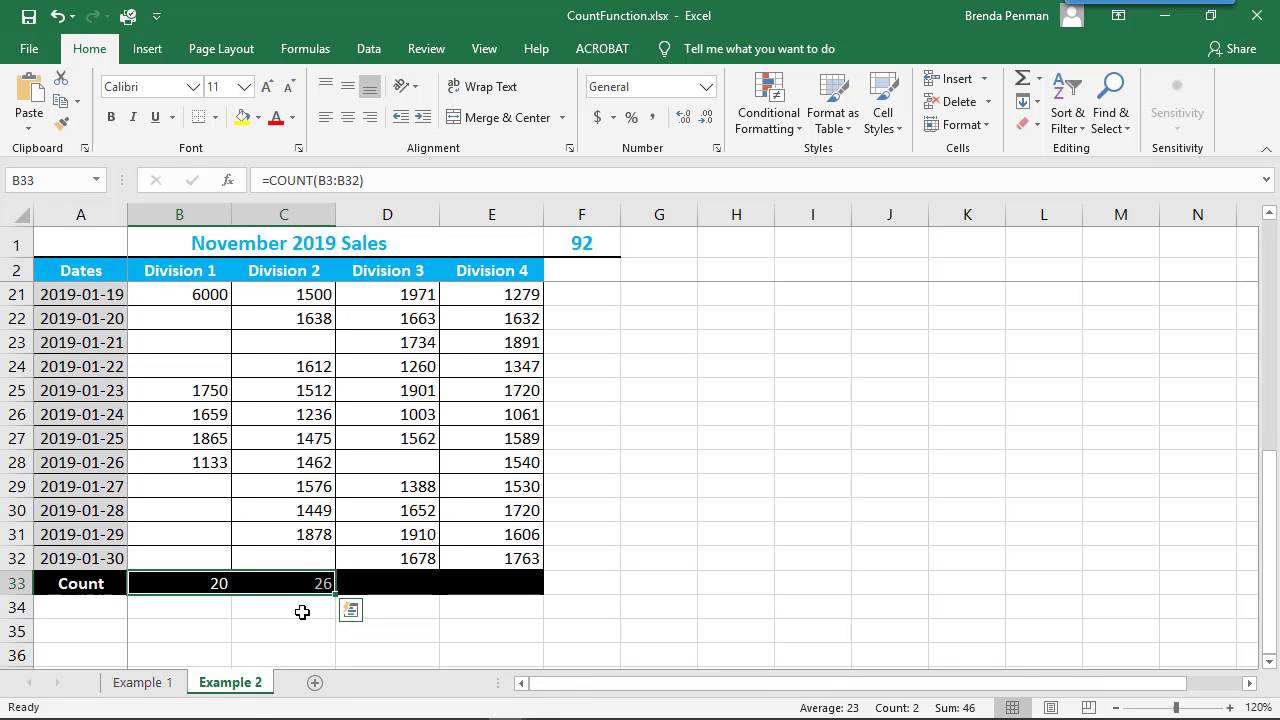
click(303, 584)
double_click(304, 584)
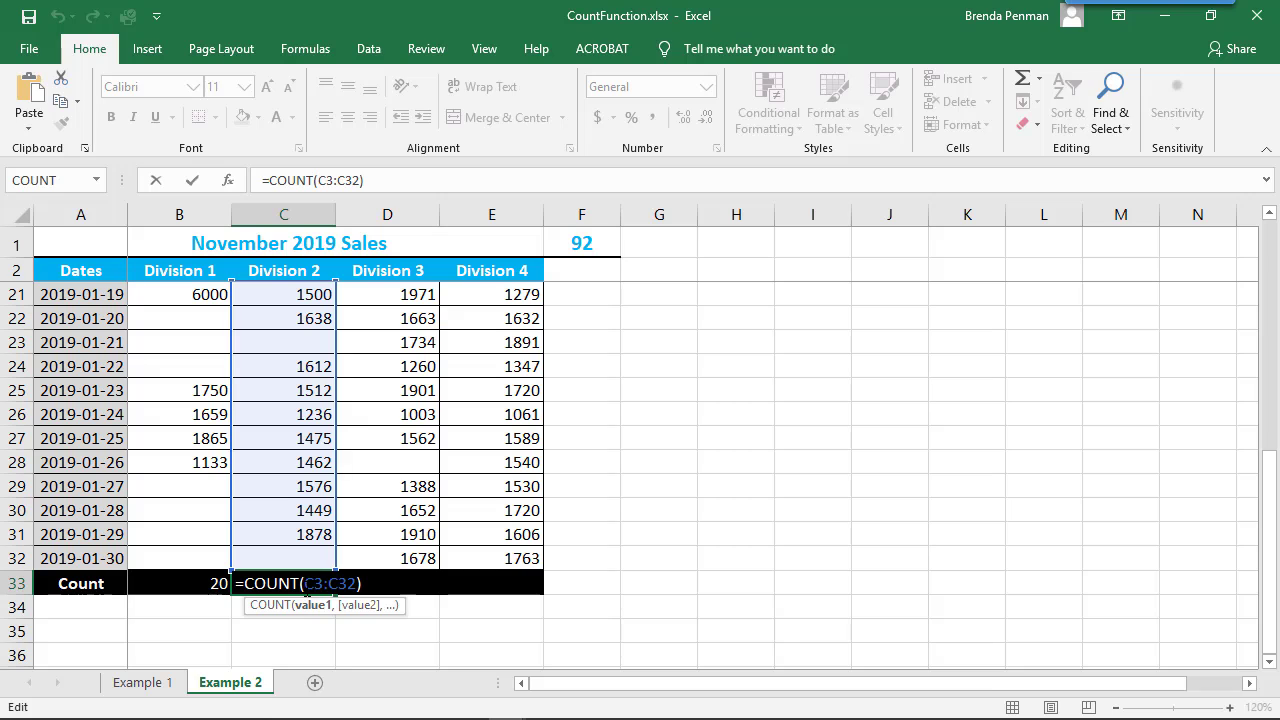
key(Return)
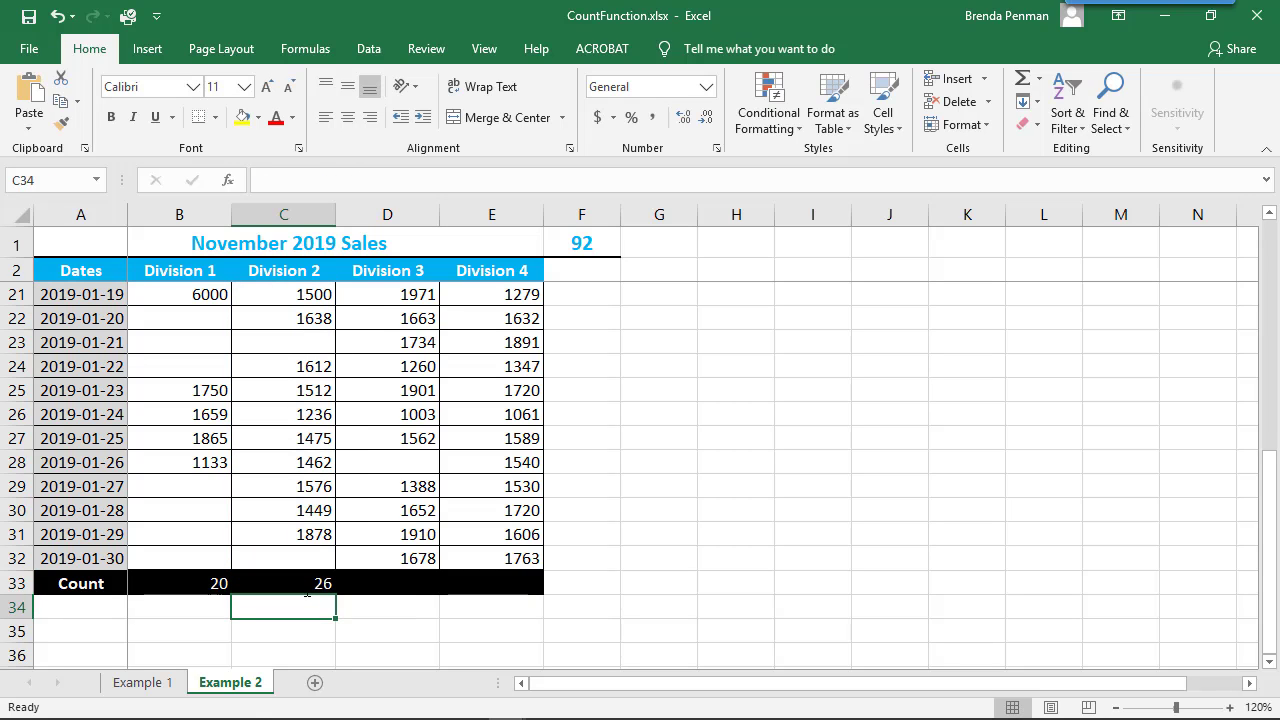
Step: Copy the COUNT formula from C33 into D33 for Division 3 and check the range it uses
click(303, 583)
drag(335, 594, 416, 594)
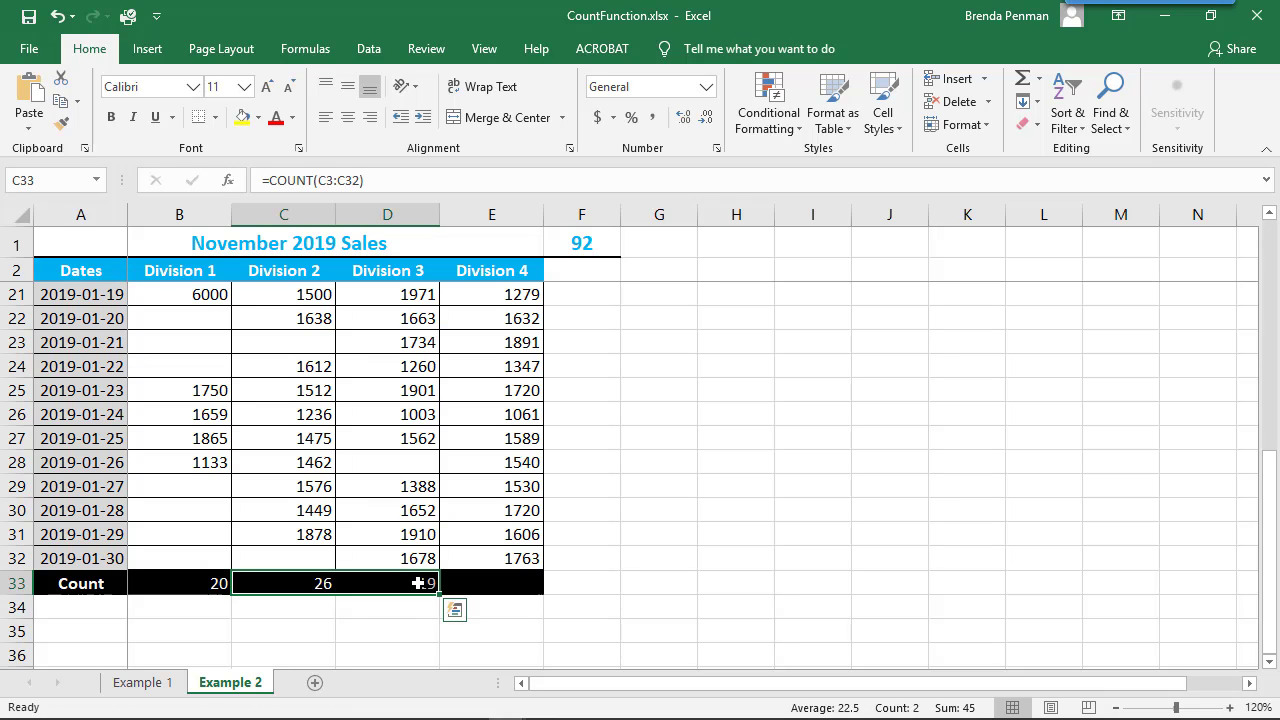
click(418, 583)
double_click(418, 583)
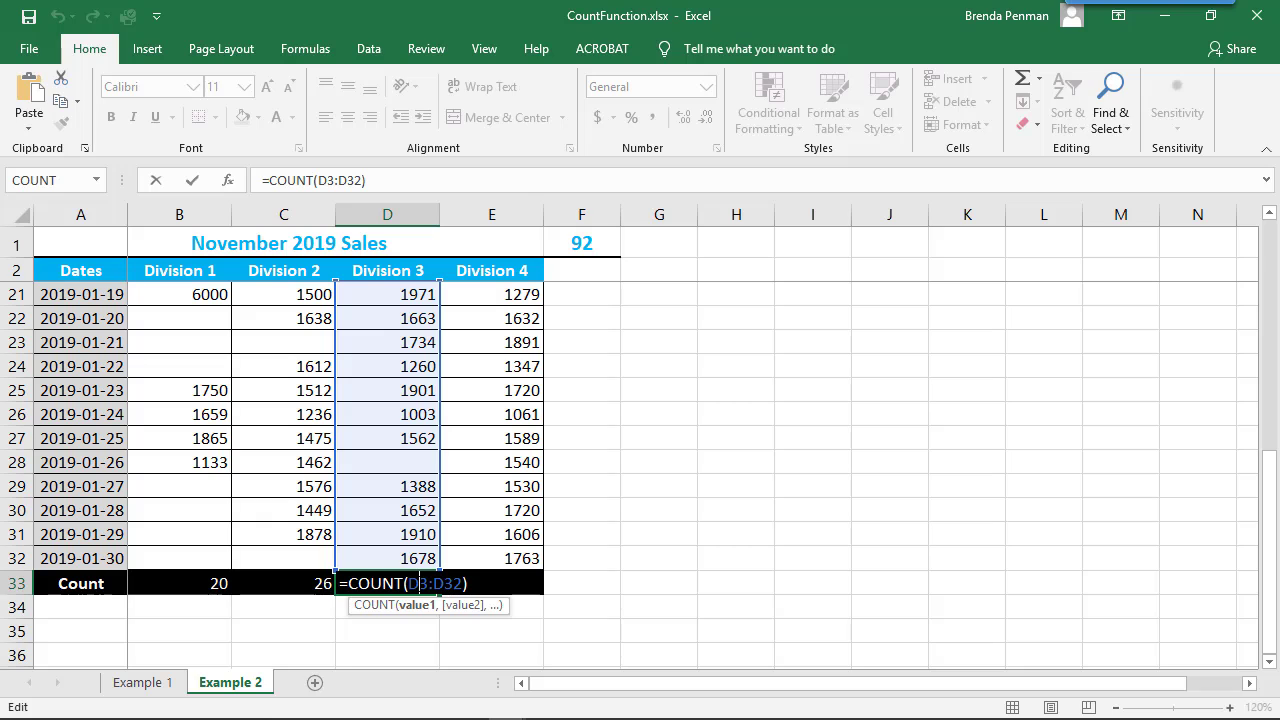
key(Return)
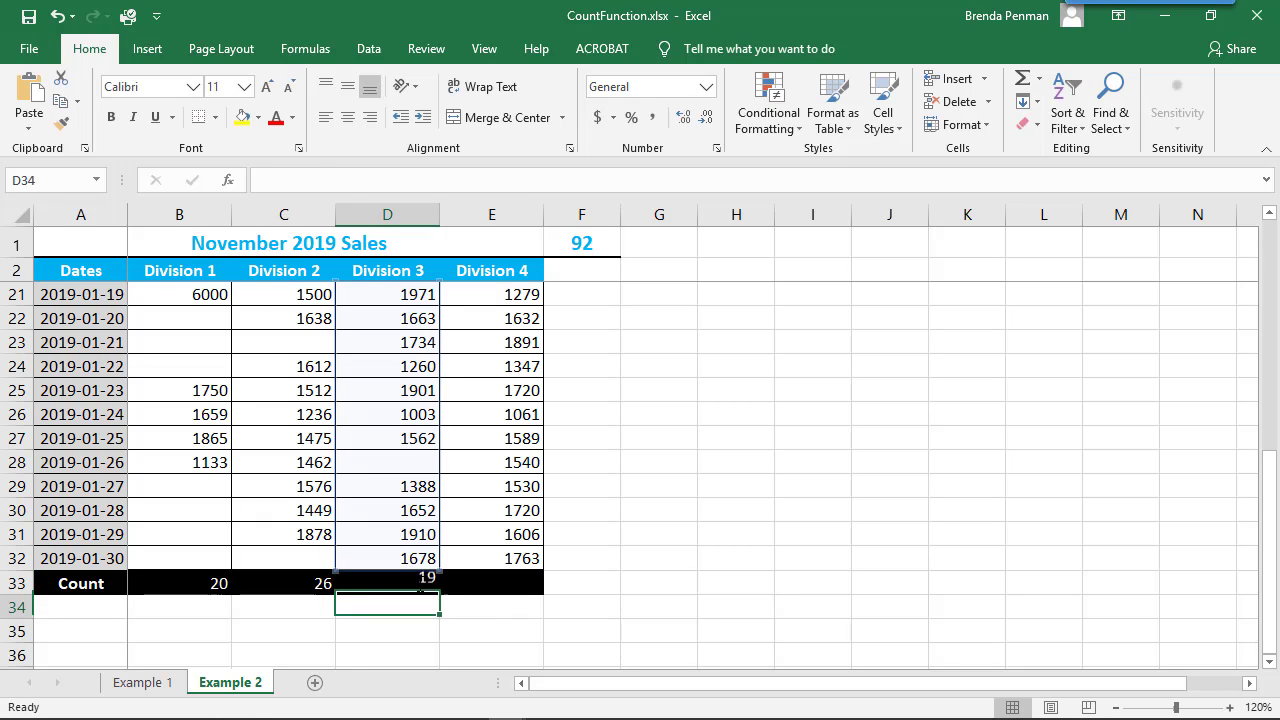
Step: Fill the COUNT formula from D33 into E33 for Division 4, check its range, and return to cell B33
click(426, 583)
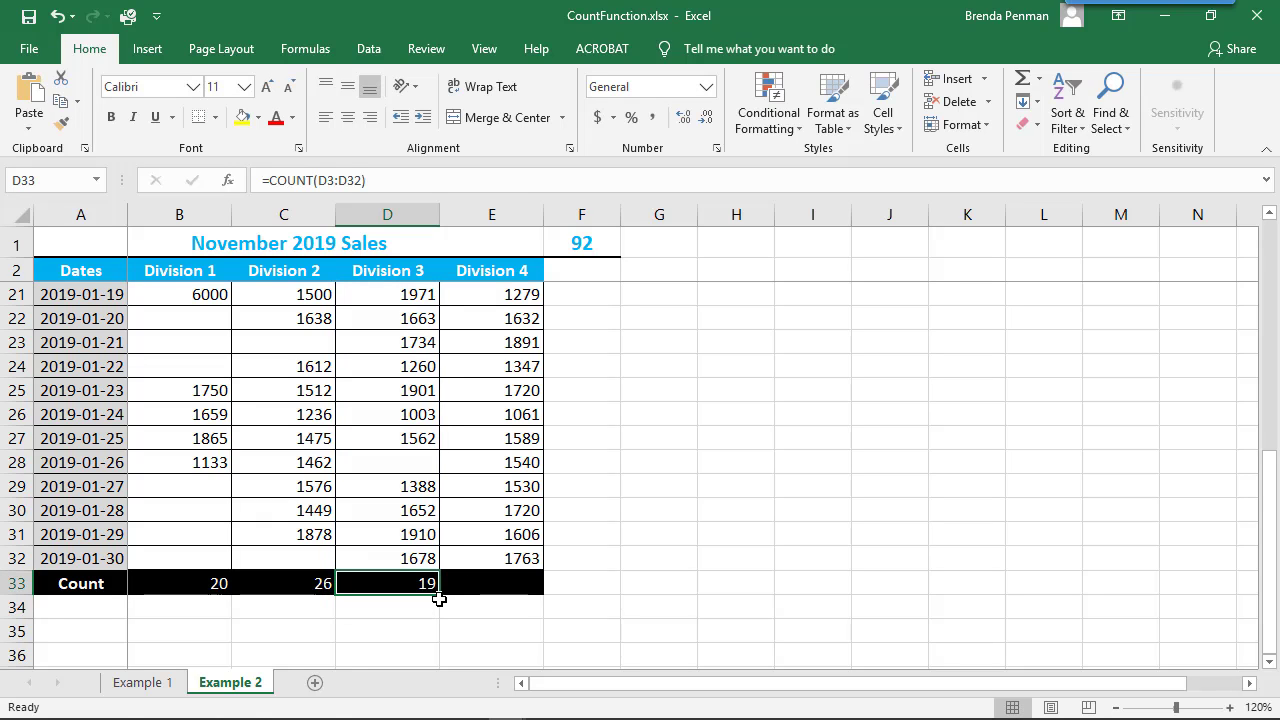
drag(439, 595, 520, 592)
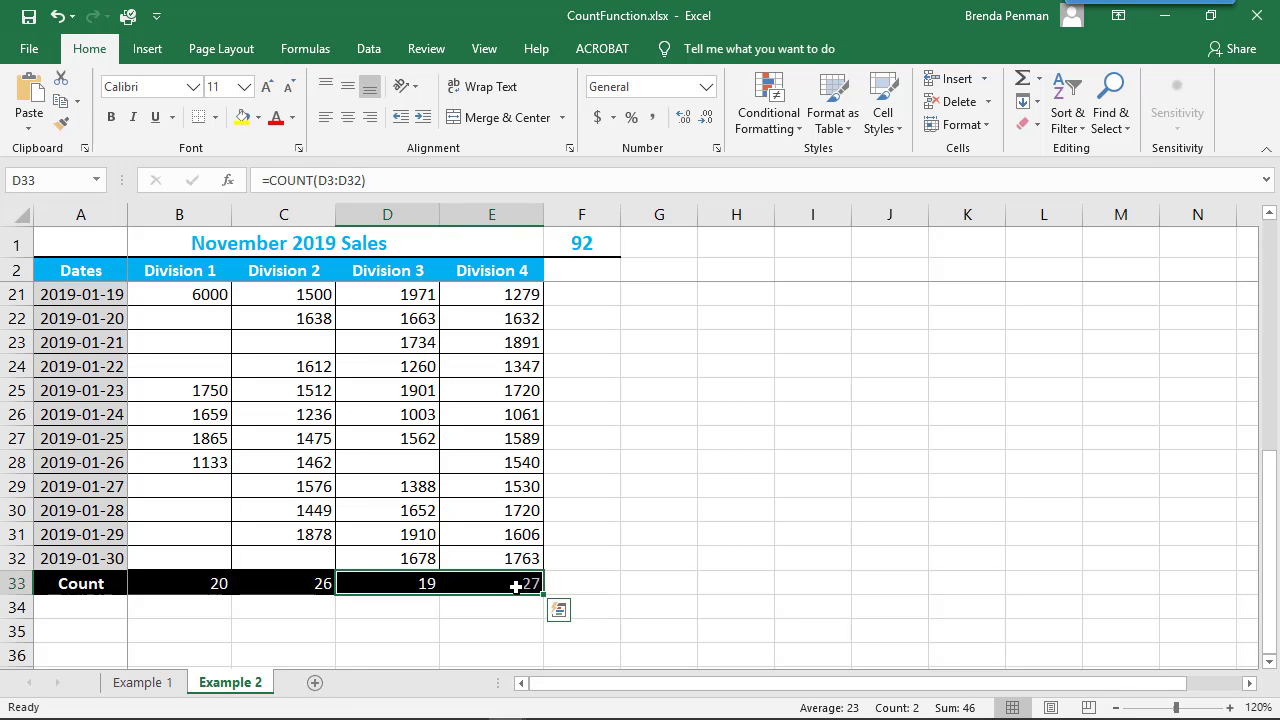
double_click(516, 587)
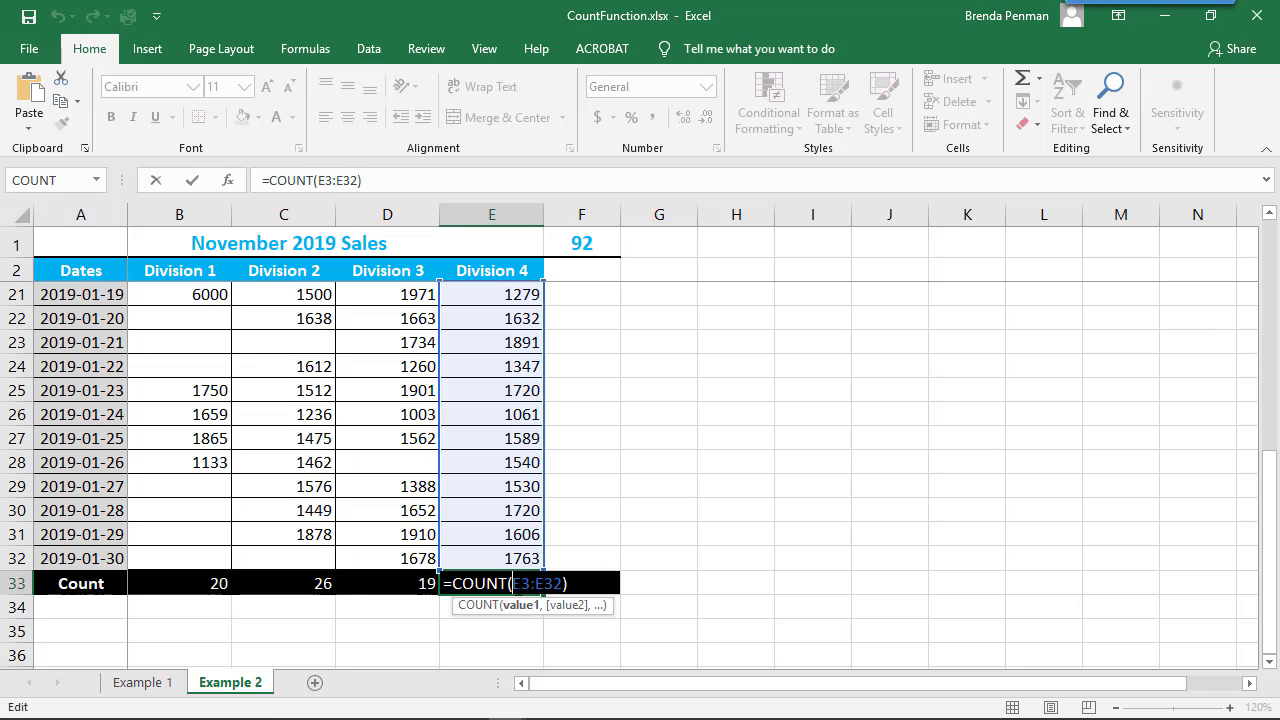
key(Return)
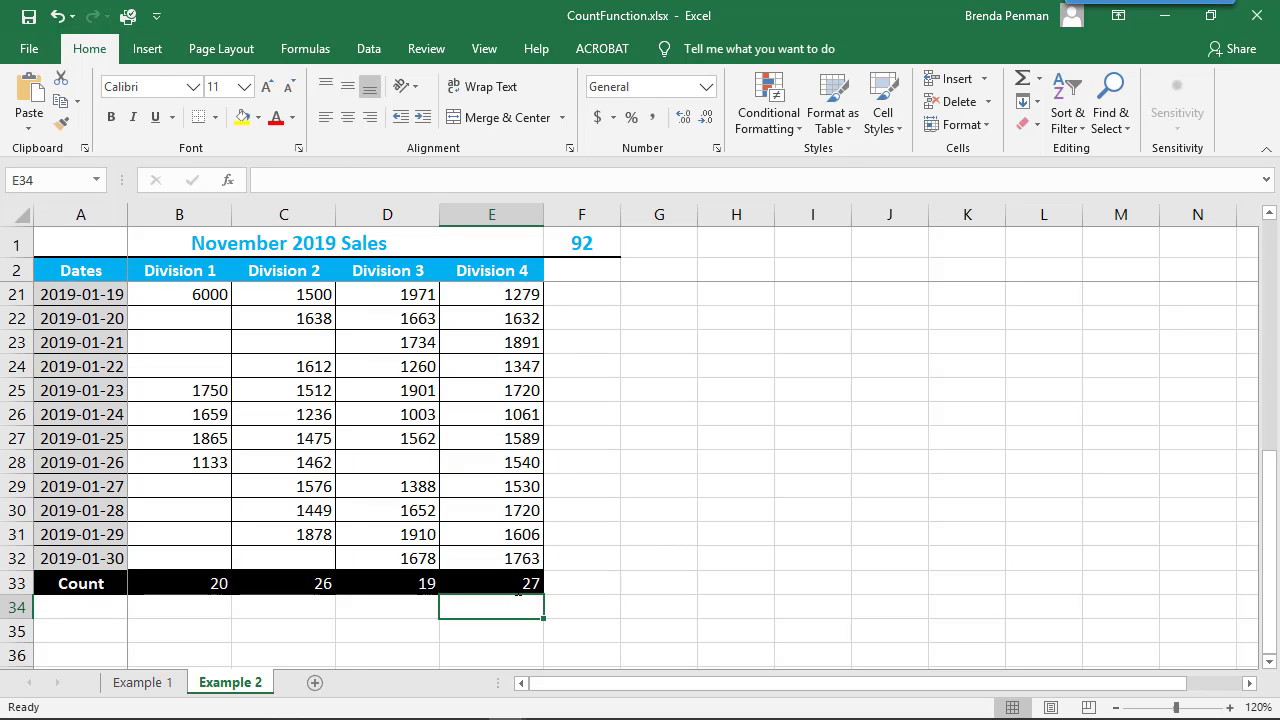
click(200, 585)
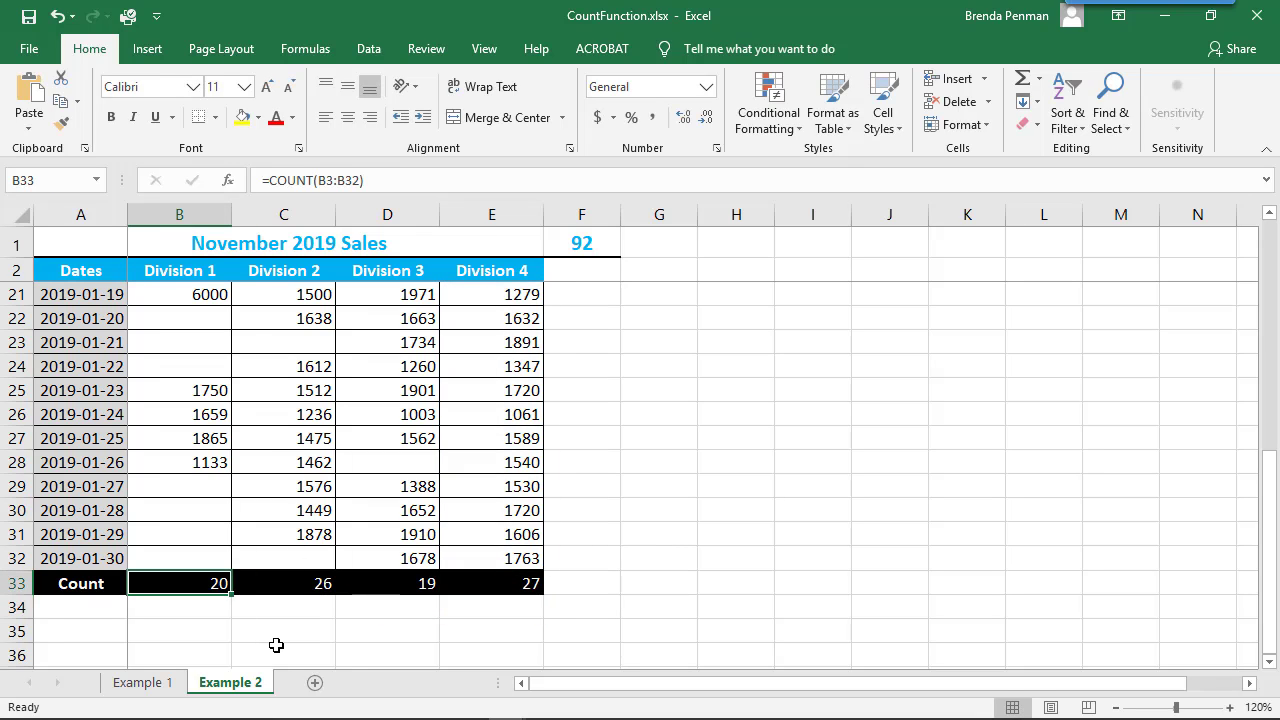